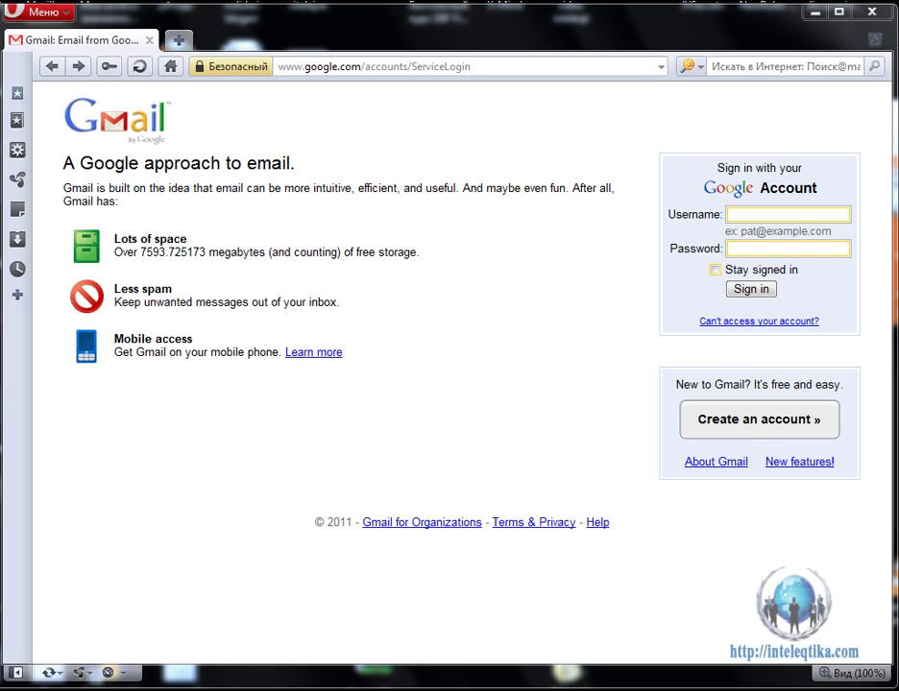
# Start creating a new Gmail account from the sign-in page.
pyautogui.click(751, 428)
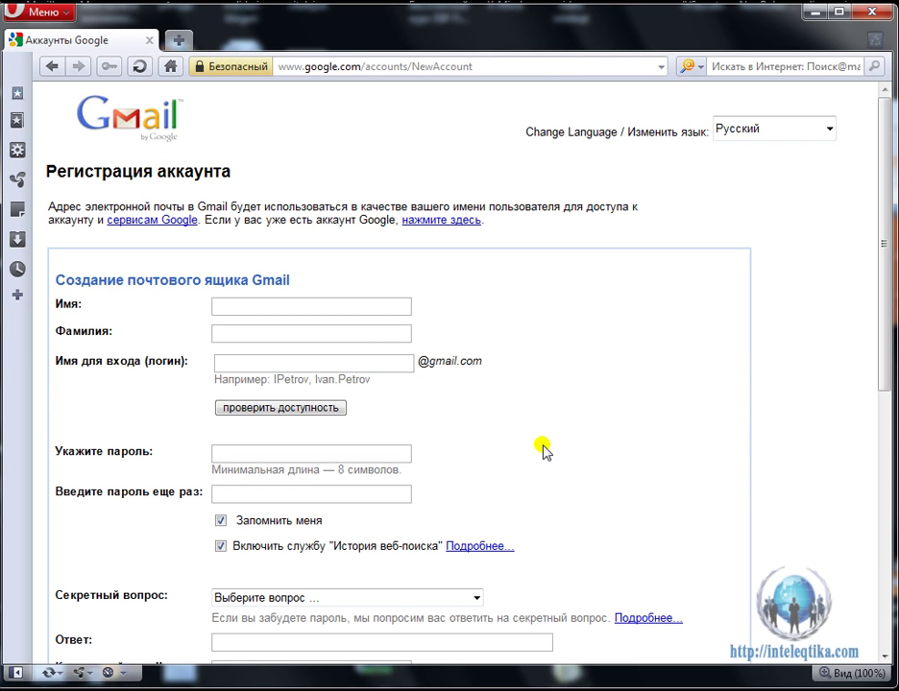
# Enter the new account's first name, last name and chosen login, then confirm the login is available.
pyautogui.click(254, 308)
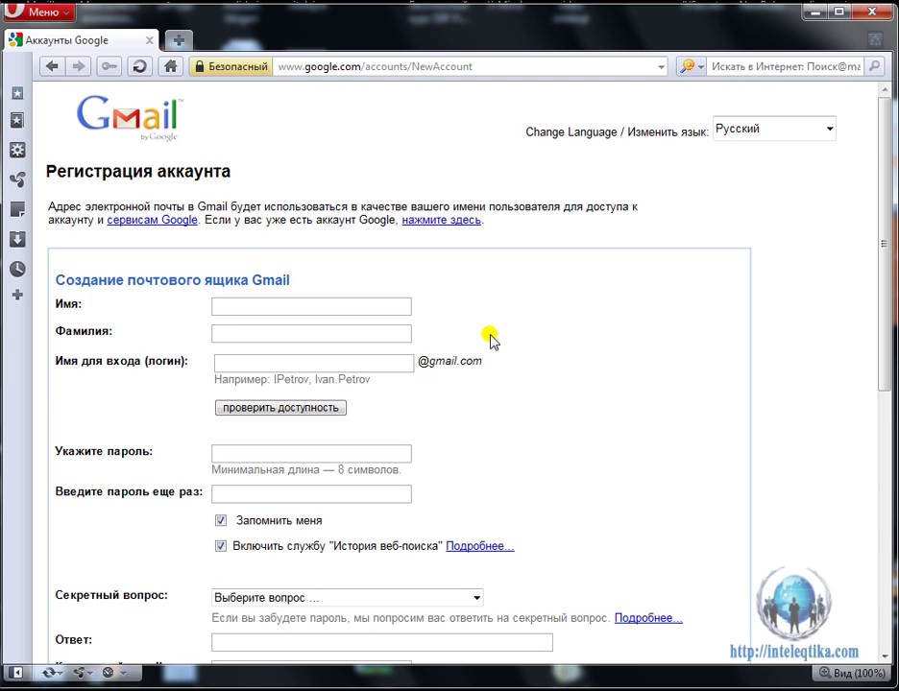
pyautogui.press('Tab')
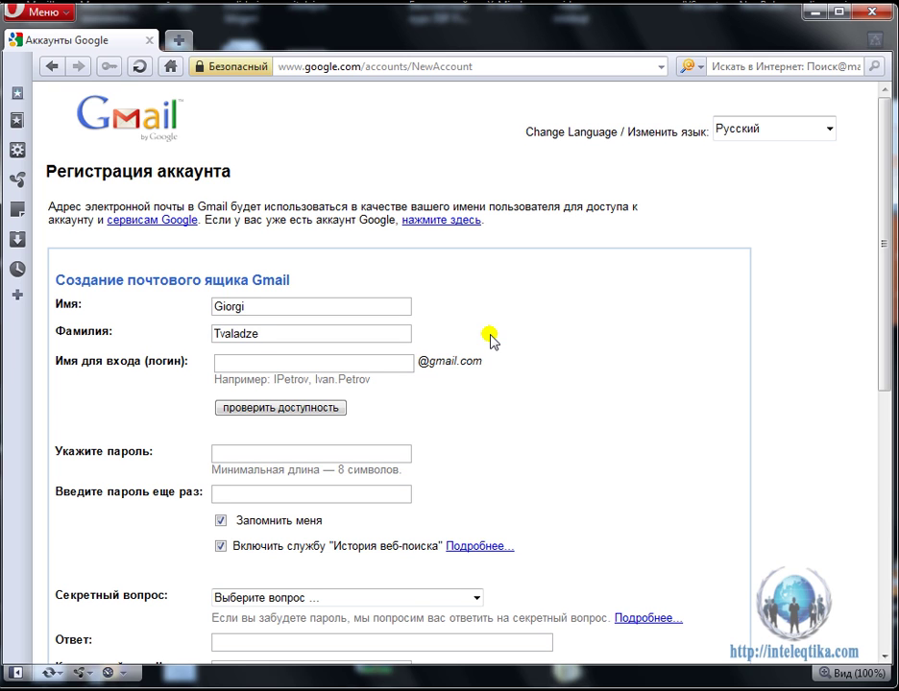
pyautogui.press('Tab')
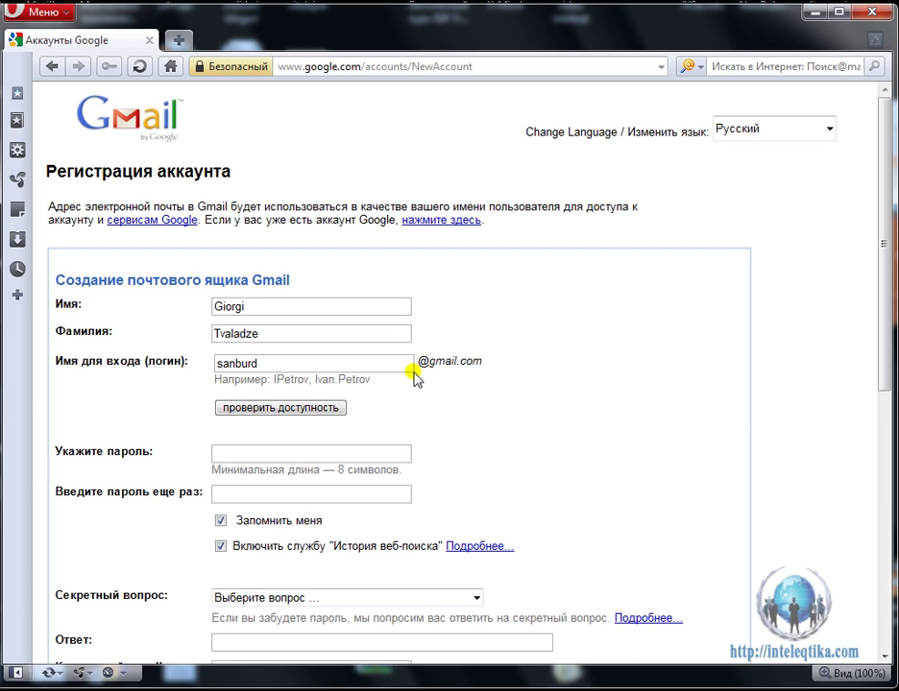
pyautogui.click(279, 410)
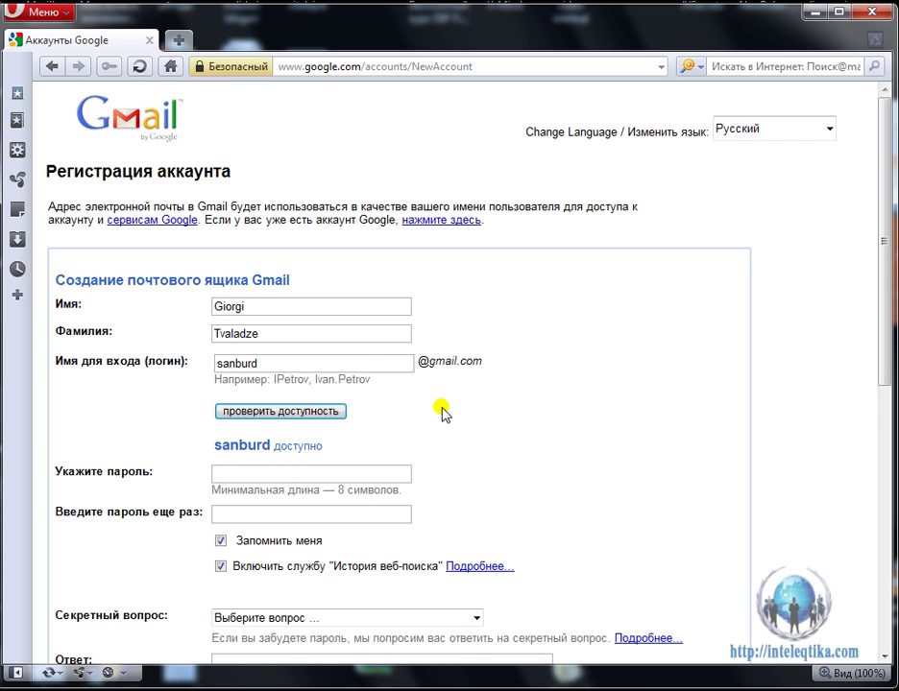
# Enter the account password and re-enter it to confirm.
pyautogui.scroll(-3, 442, 413)
pyautogui.click(242, 366)
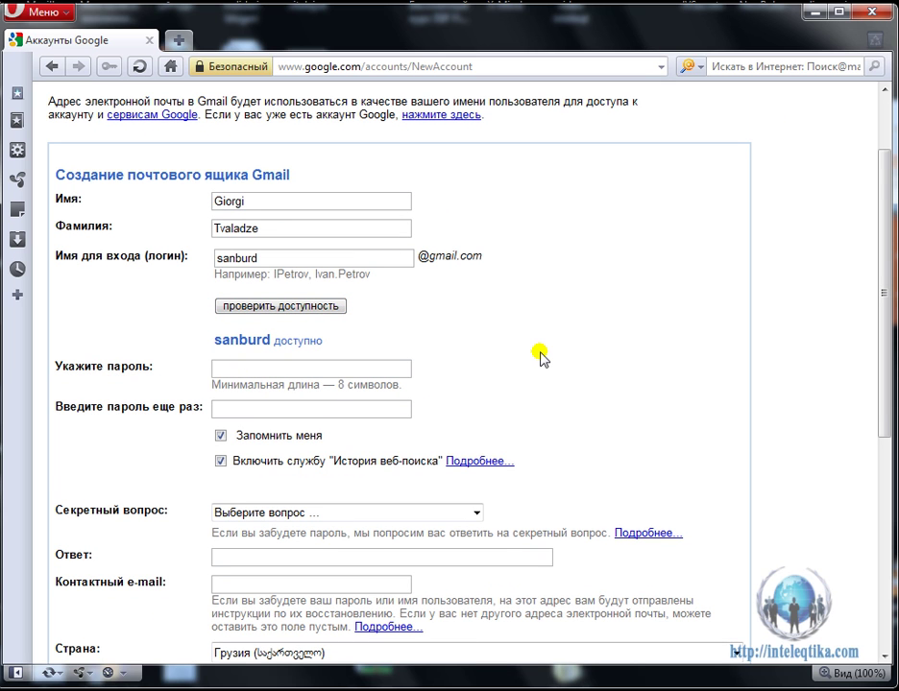
pyautogui.write('••••••••')
pyautogui.click(267, 410)
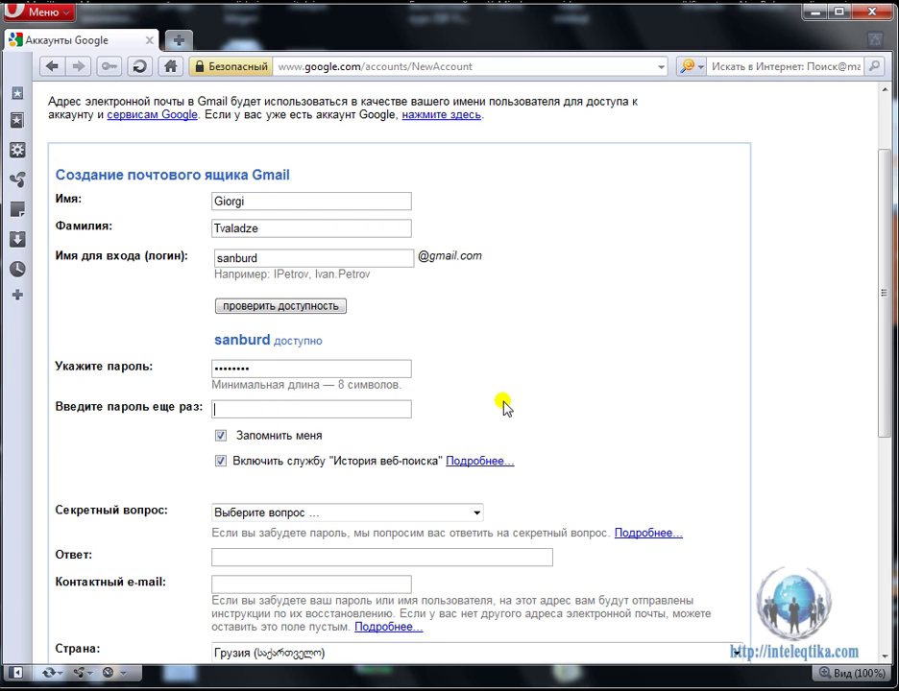
pyautogui.write('••••••••')
# Pick the 'Имя моего лучшего друга детства' security question and type its secret answer.
pyautogui.scroll(-2, 503, 407)
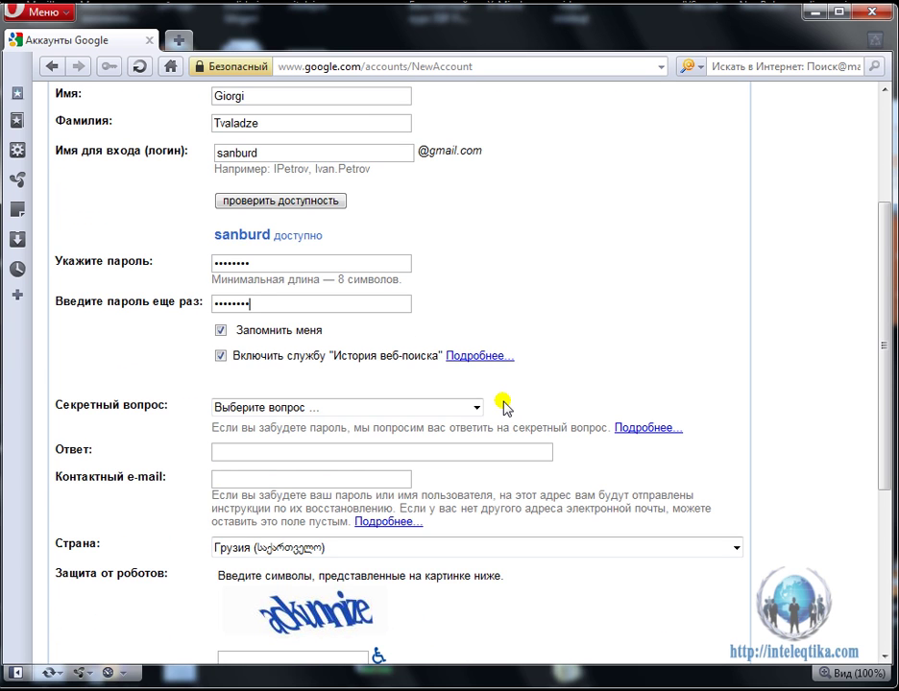
pyautogui.scroll(-2, 503, 407)
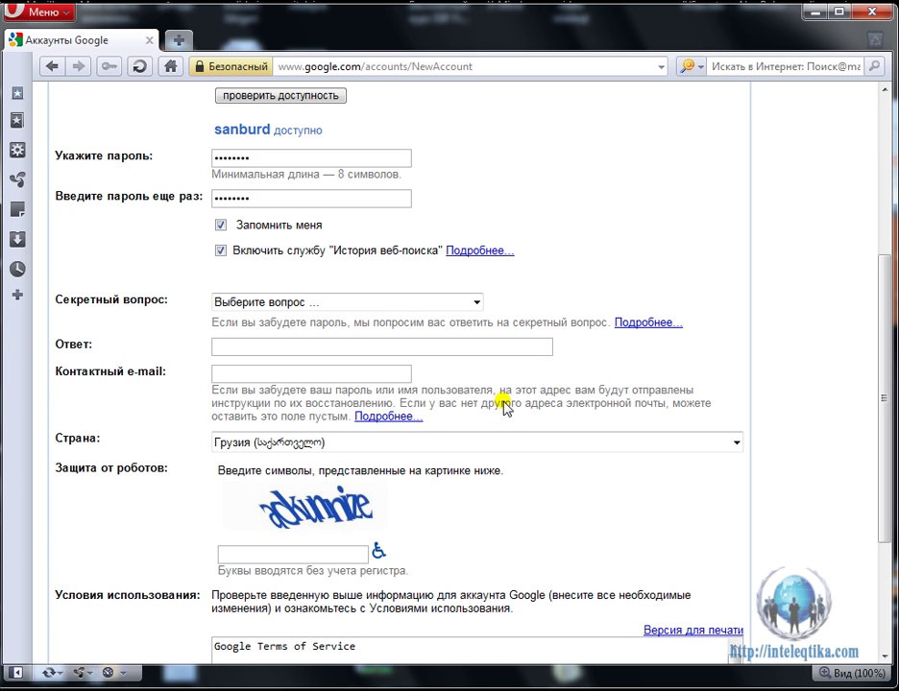
pyautogui.click(474, 301)
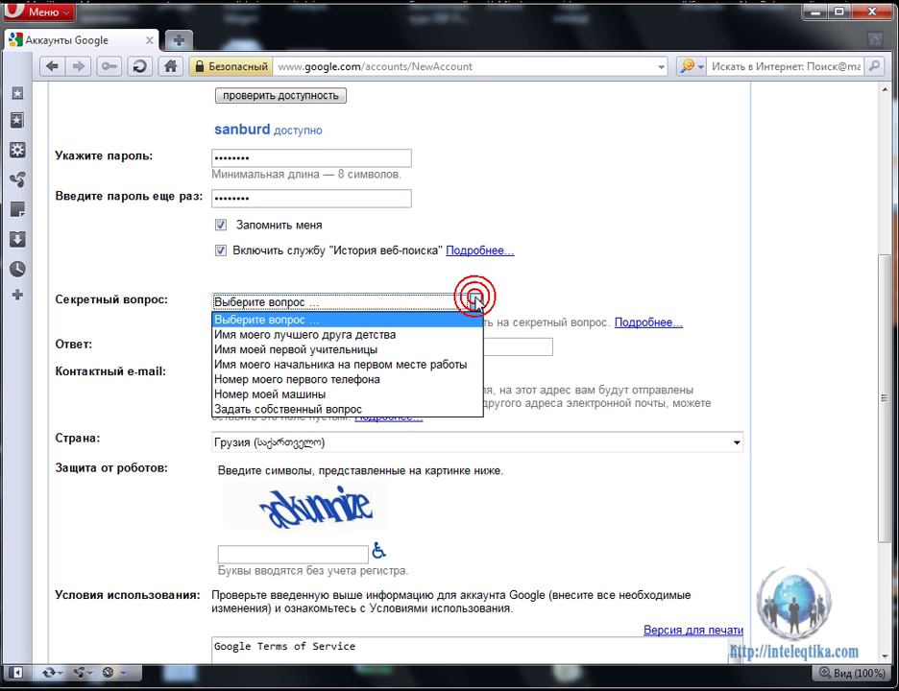
pyautogui.click(384, 336)
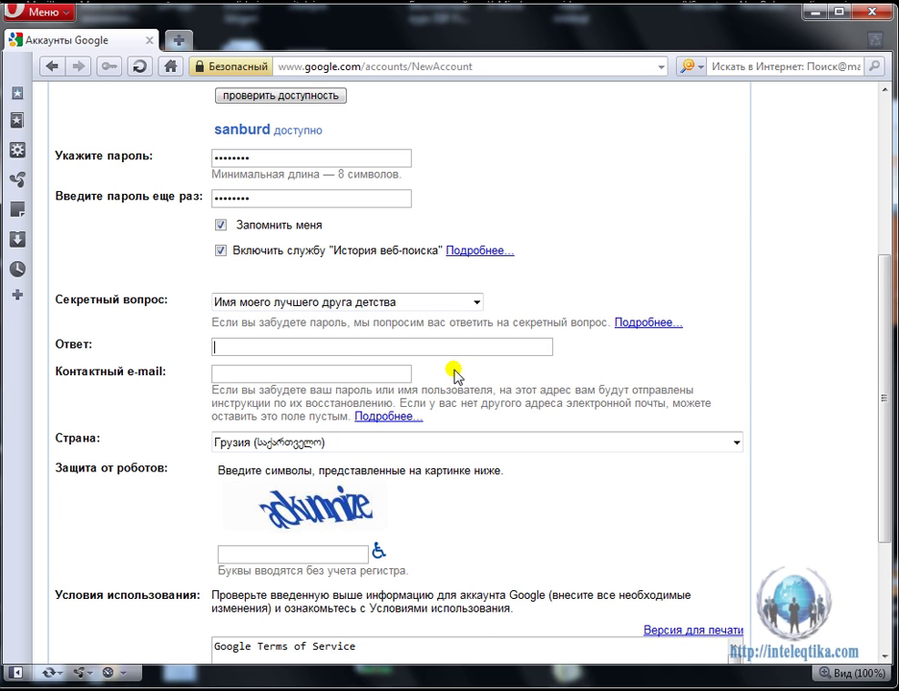
pyautogui.click(381, 379)
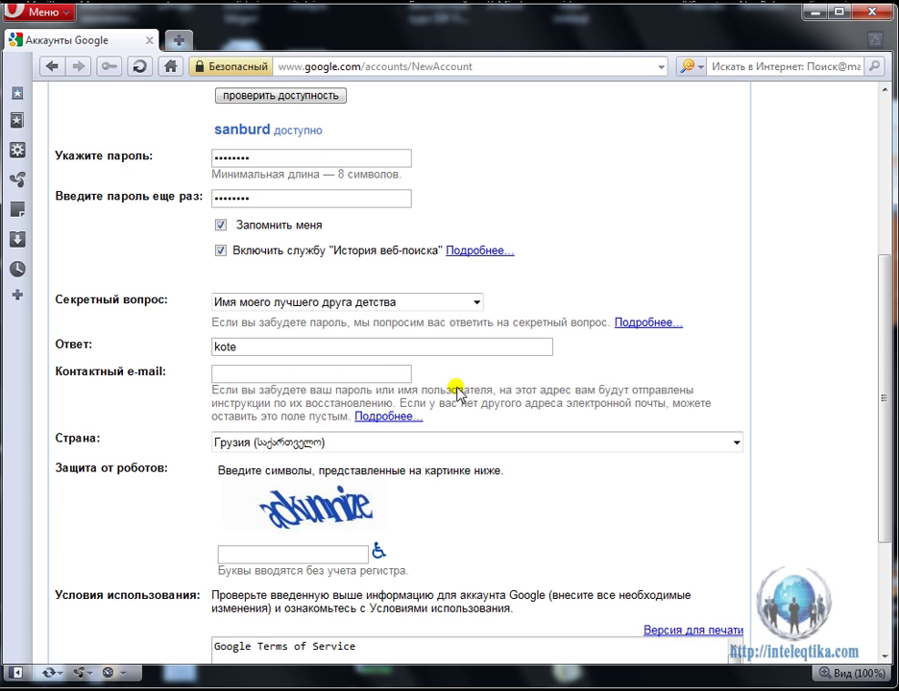
pyautogui.scroll(-3, 458, 392)
pyautogui.scroll(-2, 457, 392)
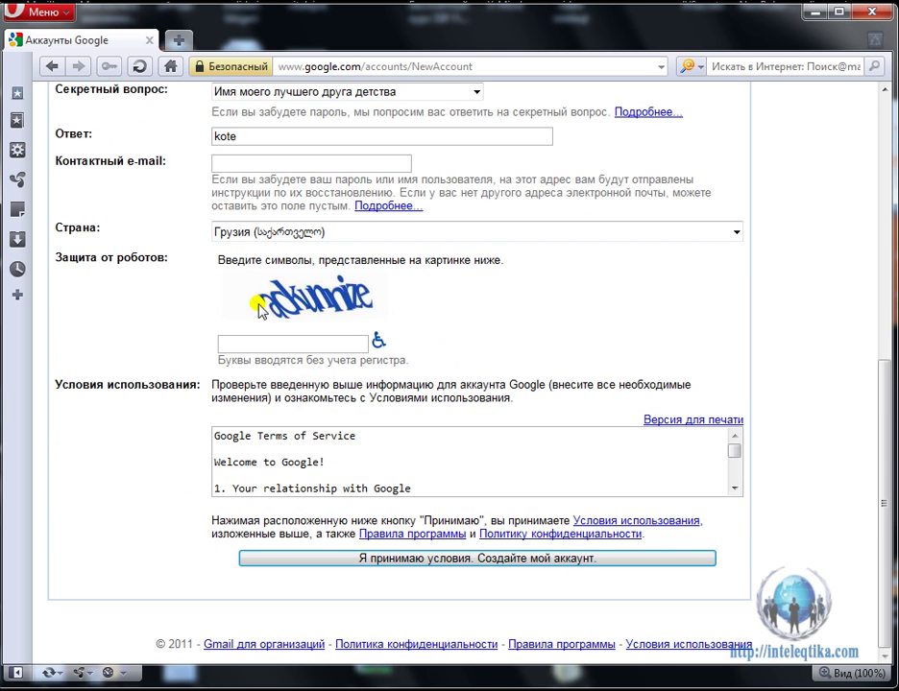
# Enter the captcha characters and accept the terms to create the account.
pyautogui.click(282, 342)
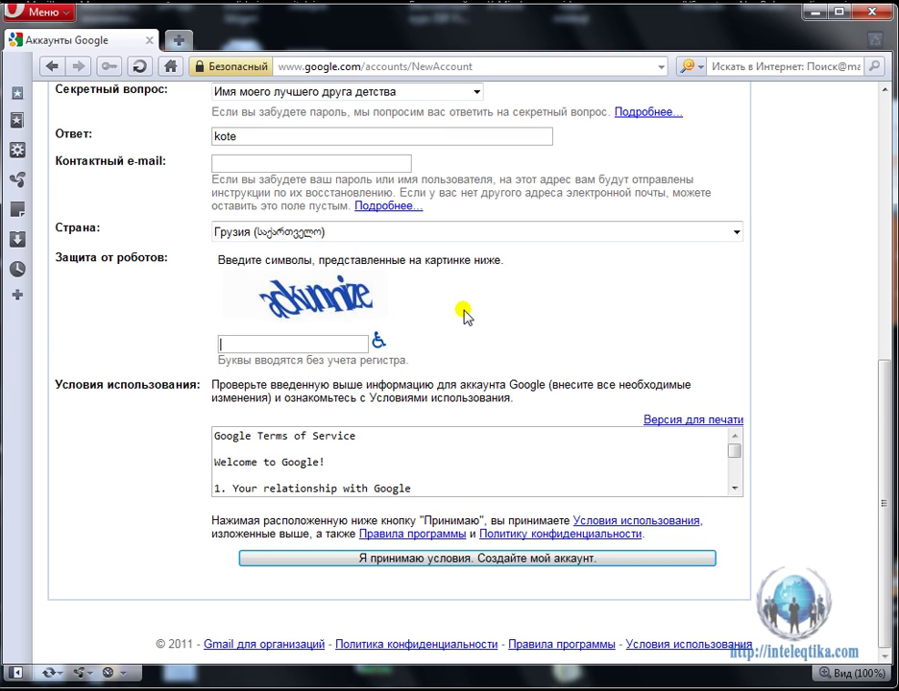
pyautogui.write('adkunnize')
pyautogui.click(442, 560)
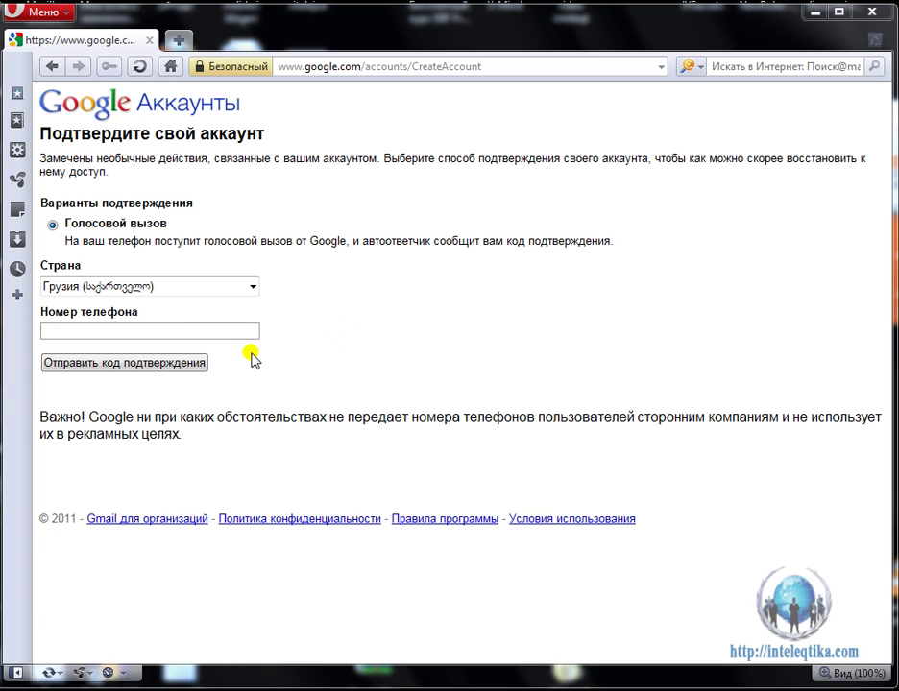
# Enter the phone number to verify the new account.
pyautogui.click(213, 333)
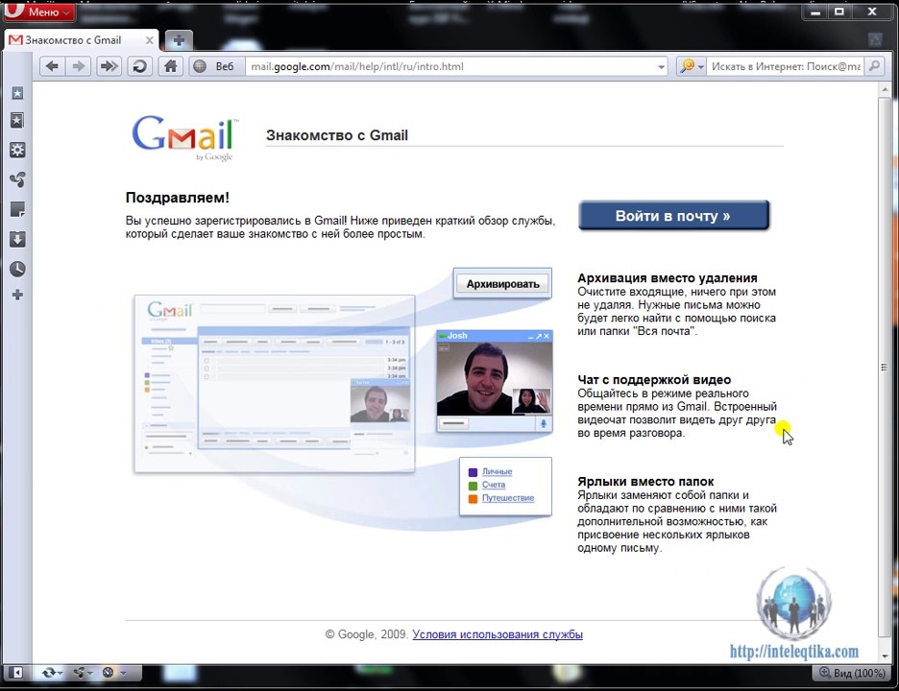
# Enter the new mailbox and dismiss the 'Новинка! Маркеры важности' popup.
pyautogui.click(658, 220)
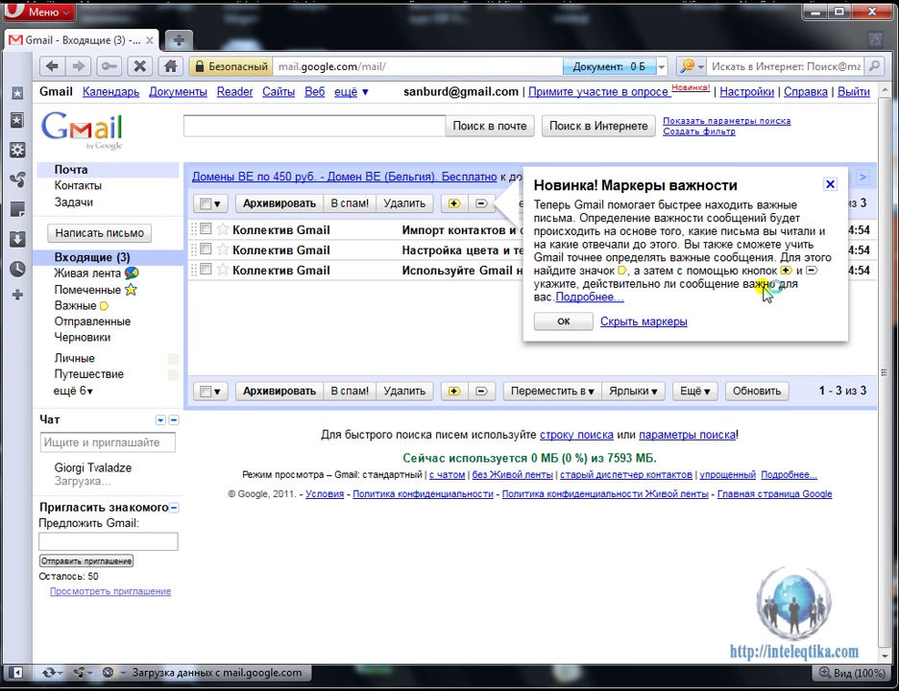
pyautogui.click(564, 322)
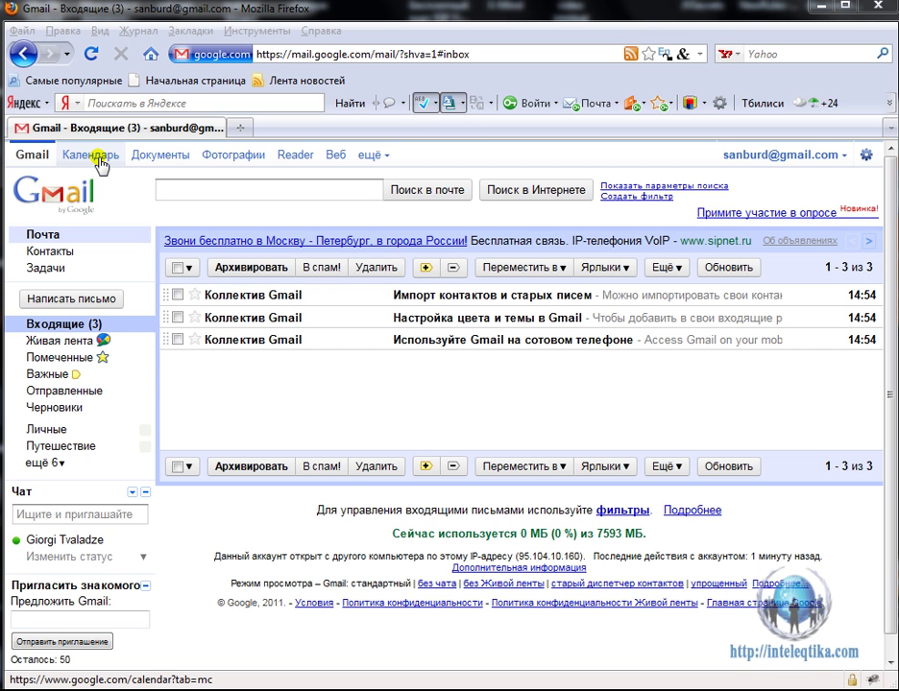
# Open Google Calendar, choose Грузия as the location with Tbilisi time zone, and continue.
pyautogui.click(99, 160)
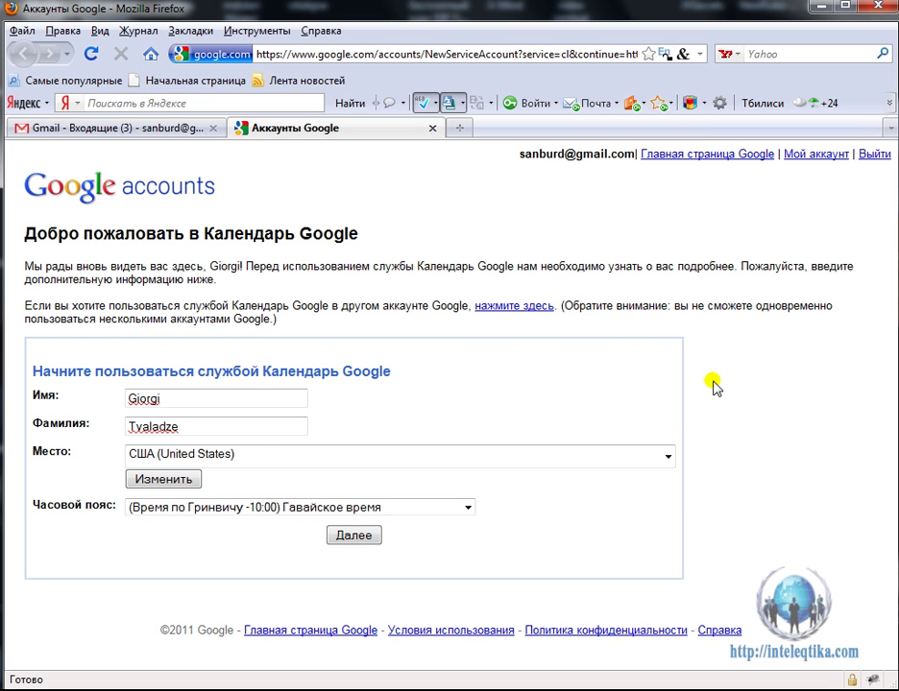
pyautogui.click(667, 458)
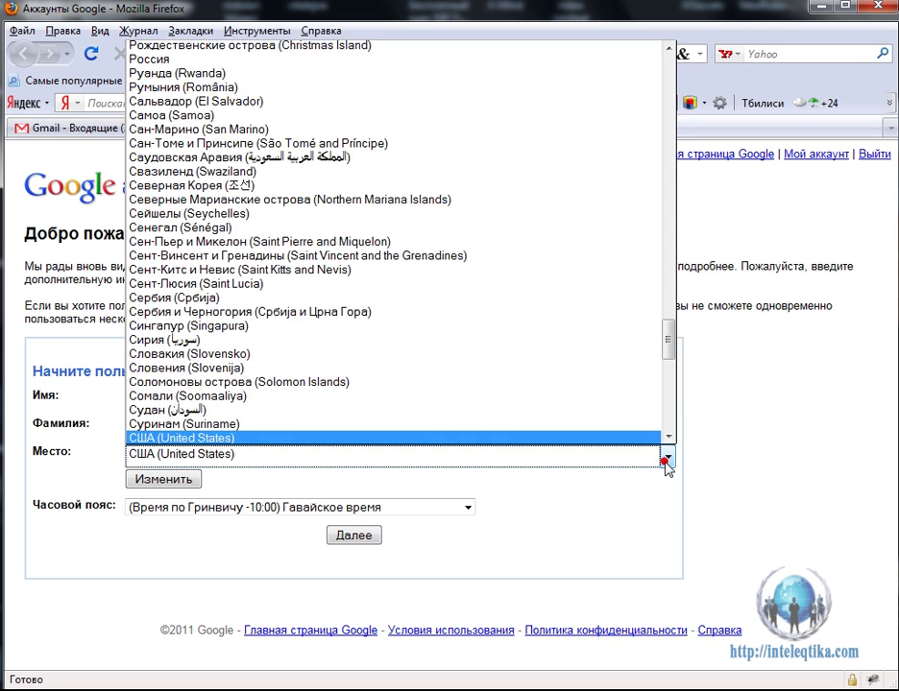
pyautogui.scroll(3, 595, 363)
pyautogui.scroll(7, 596, 363)
pyautogui.scroll(1, 595, 363)
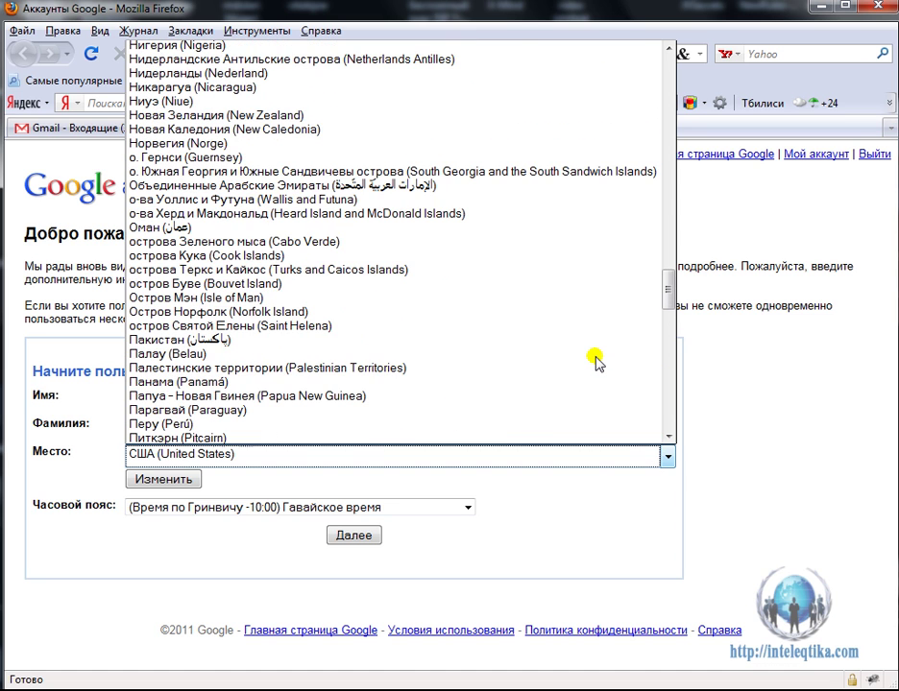
pyautogui.scroll(6, 596, 363)
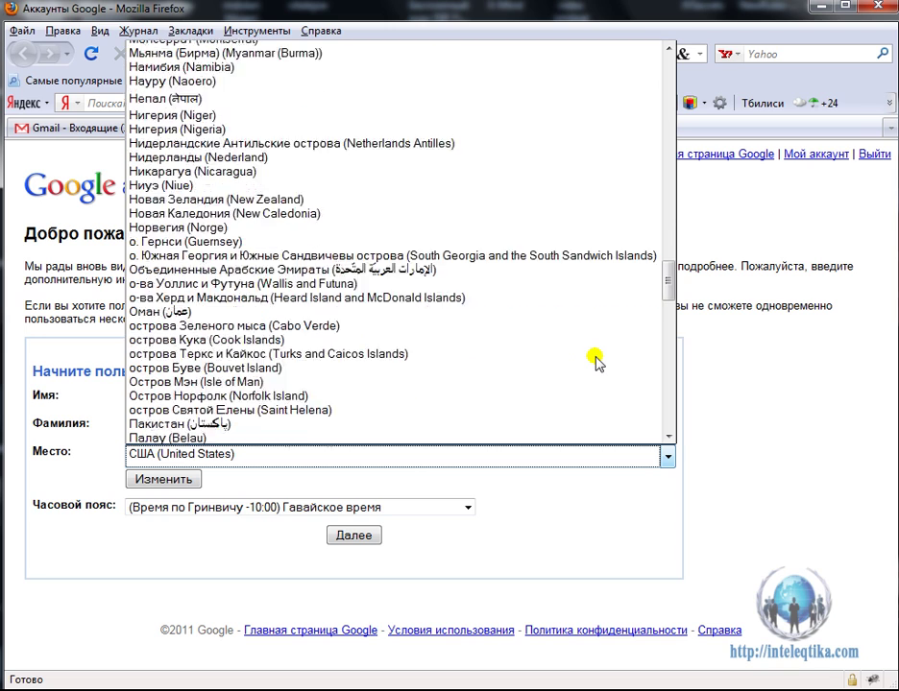
pyautogui.scroll(11, 596, 363)
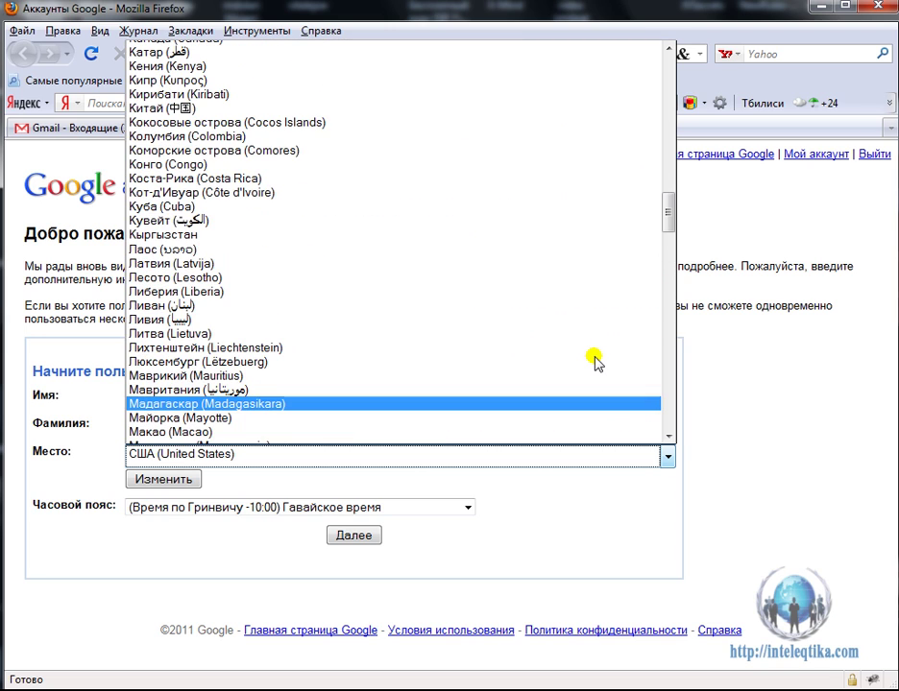
pyautogui.scroll(9, 596, 363)
pyautogui.scroll(5, 596, 363)
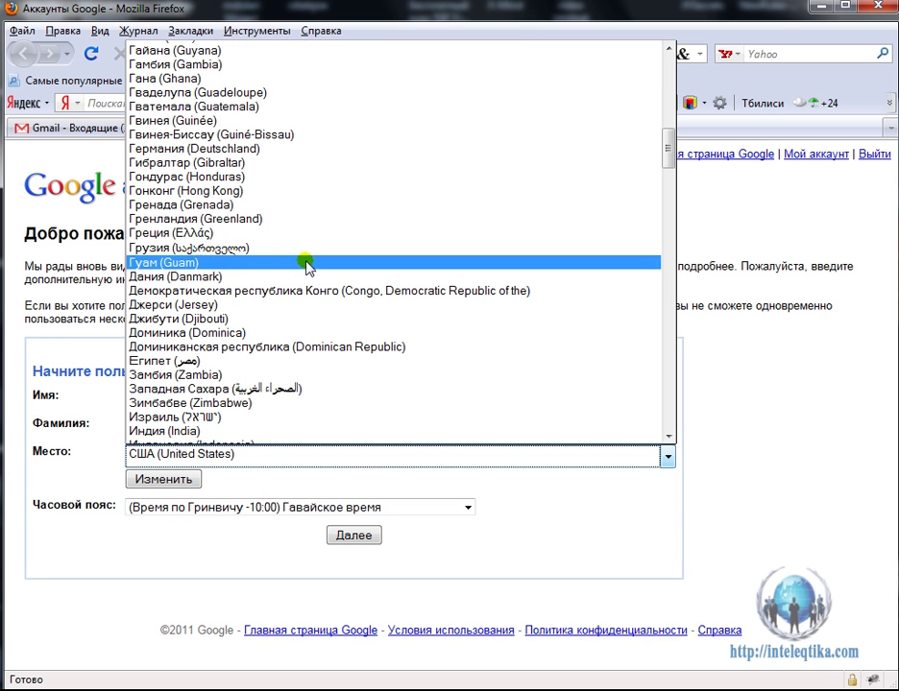
pyautogui.click(247, 248)
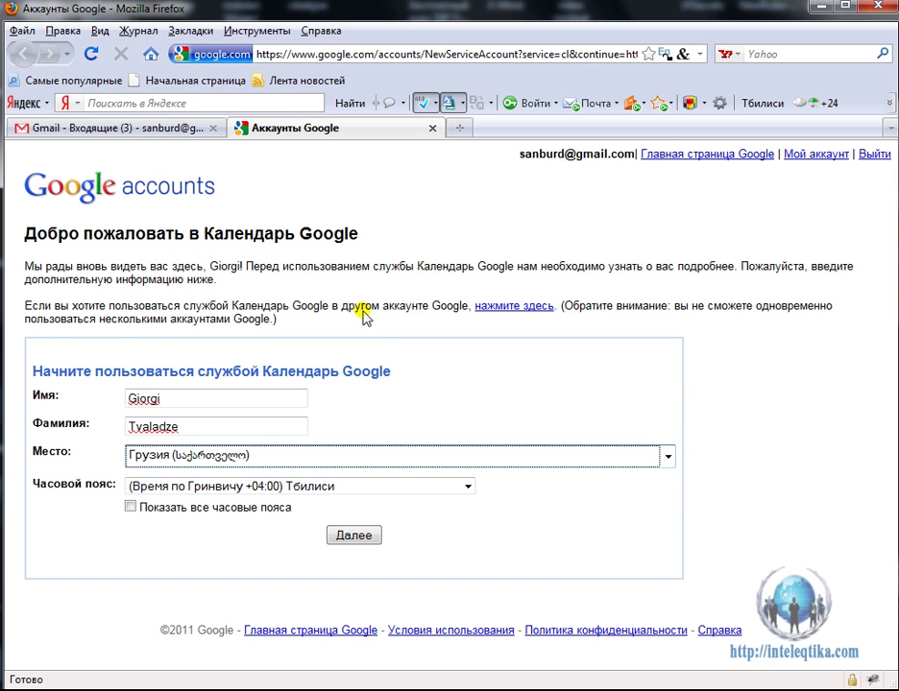
pyautogui.click(355, 537)
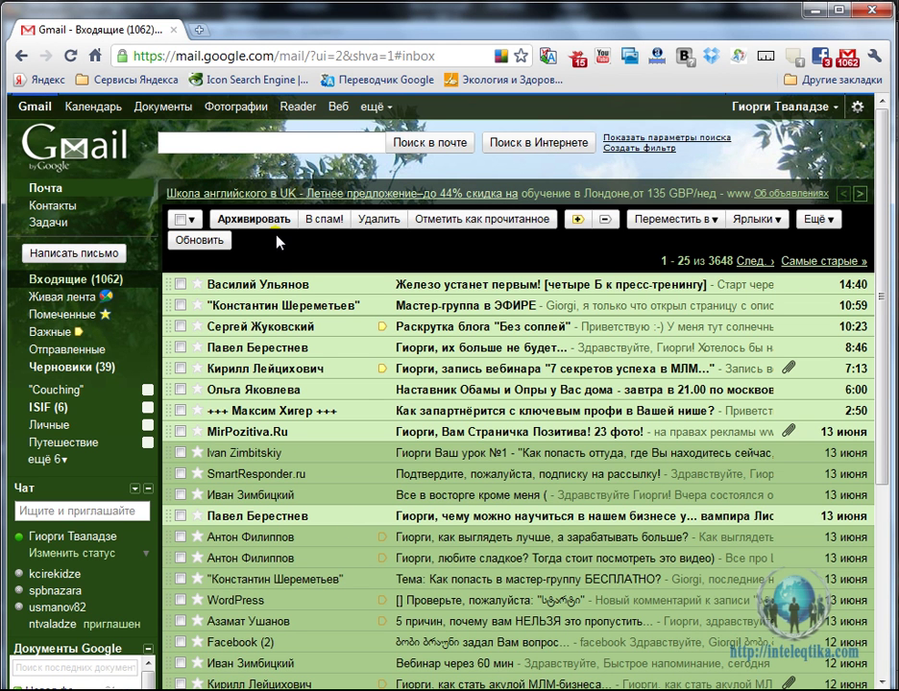
# Open Google Calendar from Gmail and show June 2011 in month view.
pyautogui.click(86, 110)
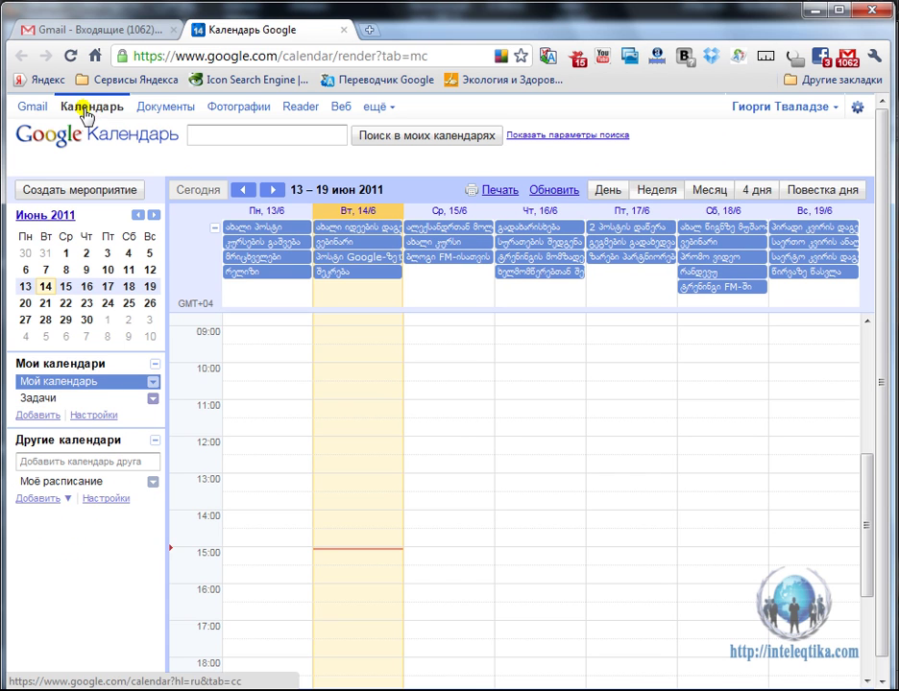
pyautogui.click(698, 191)
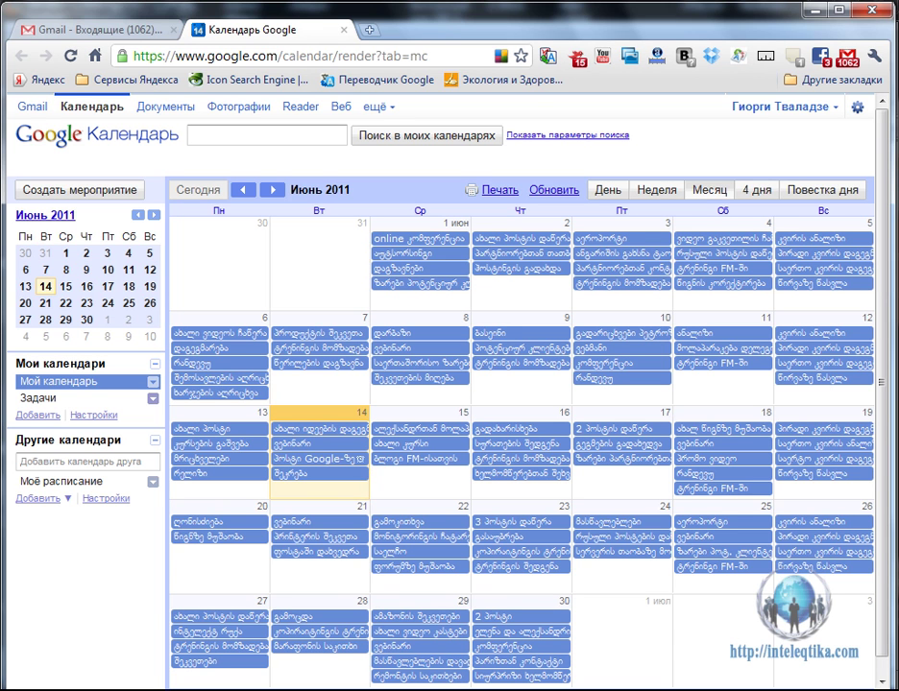
# Switch to Sunbird and start a new event on Monday 20 June 2011.
pyautogui.moveTo(187, 690)
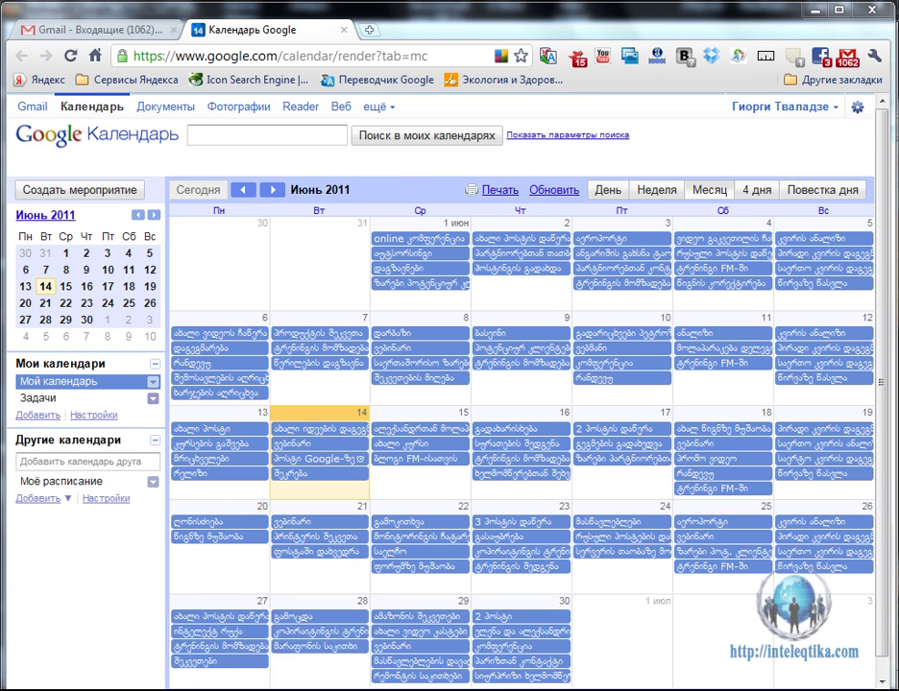
pyautogui.click(84, 662)
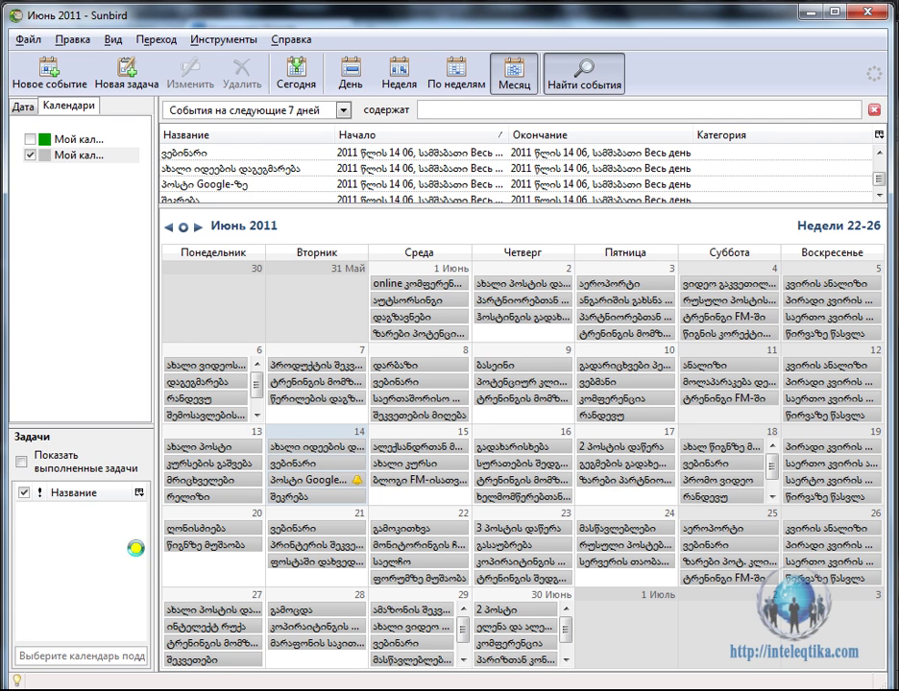
pyautogui.doubleClick(212, 563)
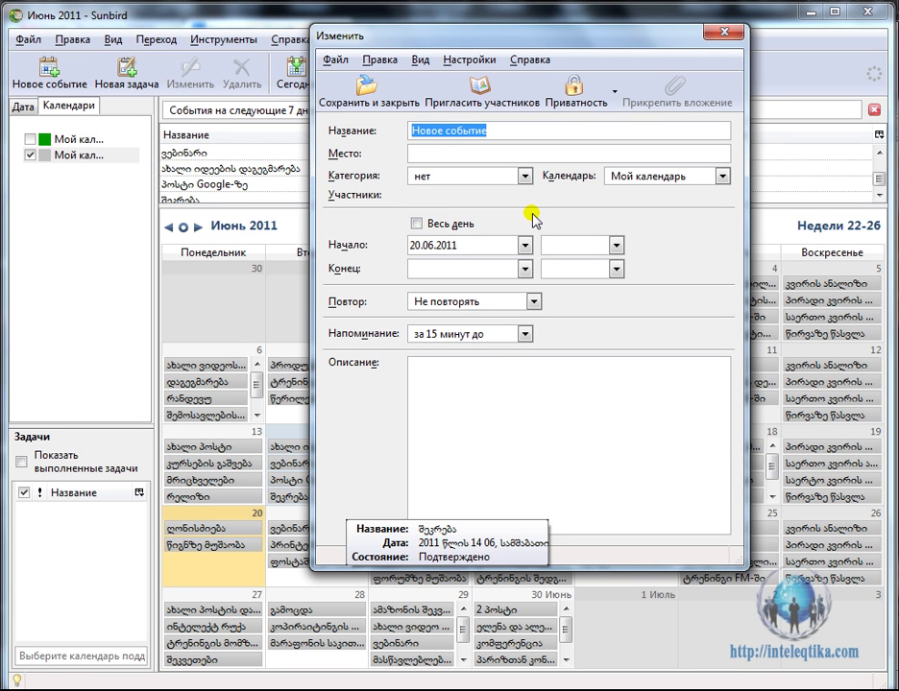
# Create the all-day event 'ტესტი' with reminder 'Не напоминать' and save it.
pyautogui.write('ტეს')
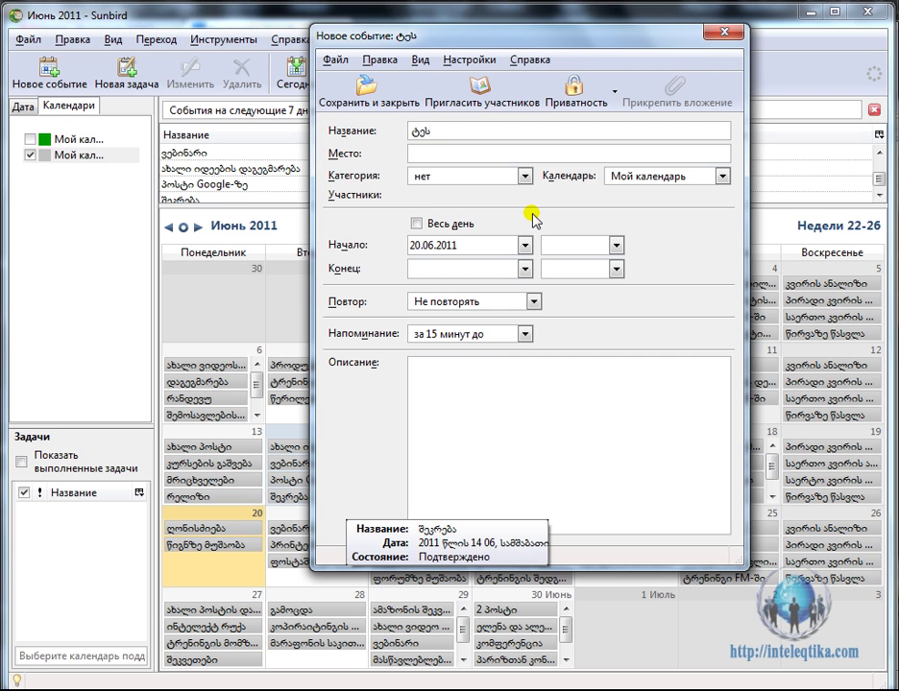
pyautogui.write('ტი')
pyautogui.click(415, 224)
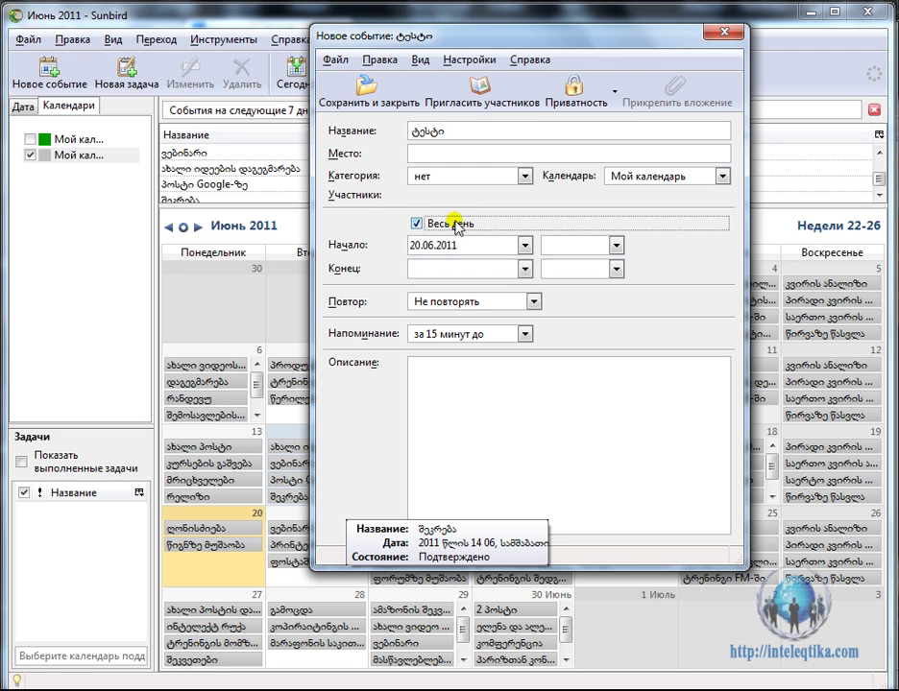
pyautogui.click(525, 333)
pyautogui.click(492, 352)
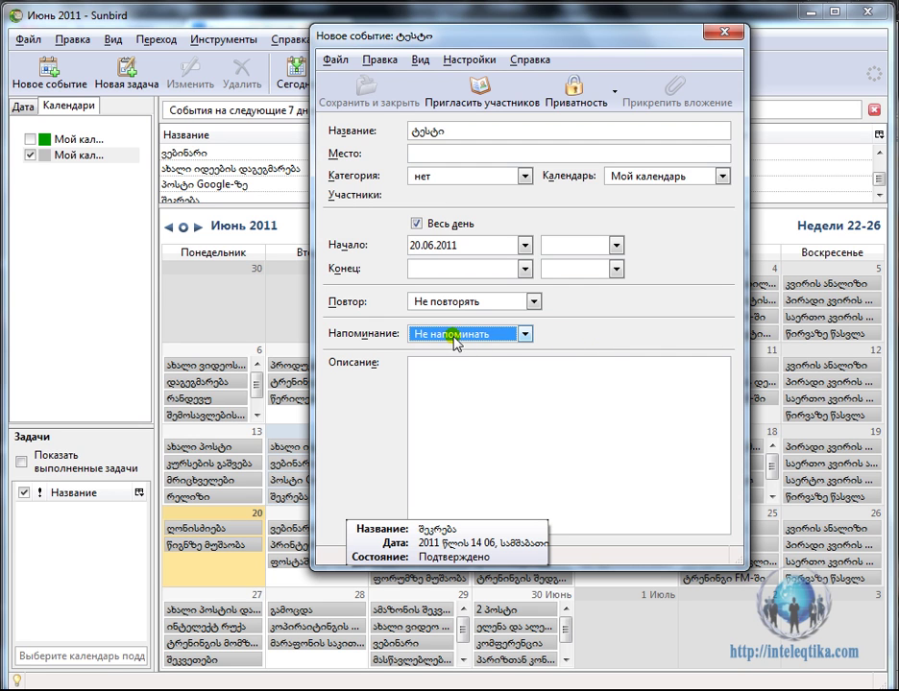
pyautogui.click(526, 334)
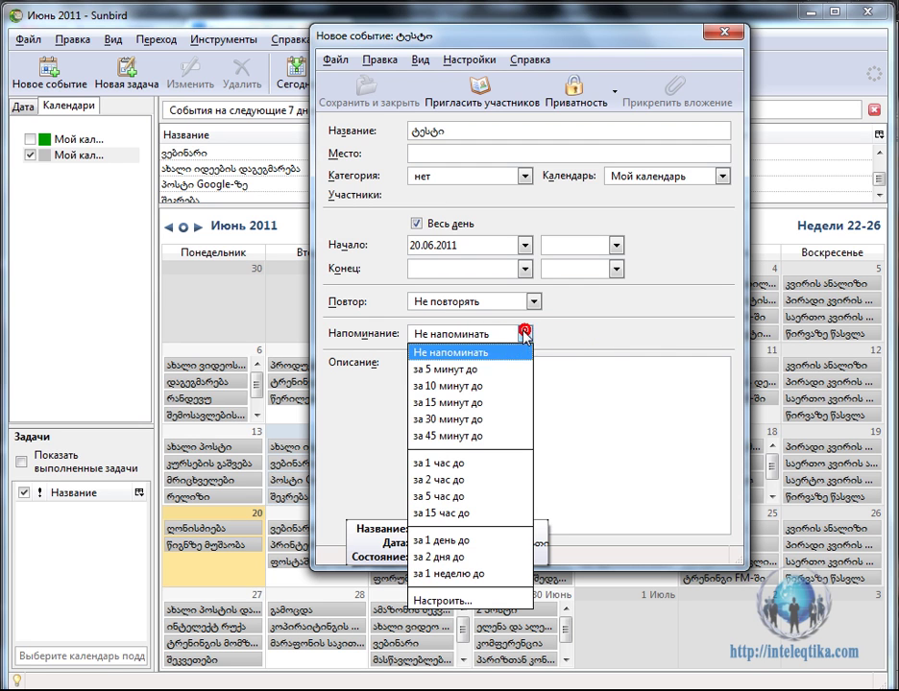
pyautogui.click(469, 352)
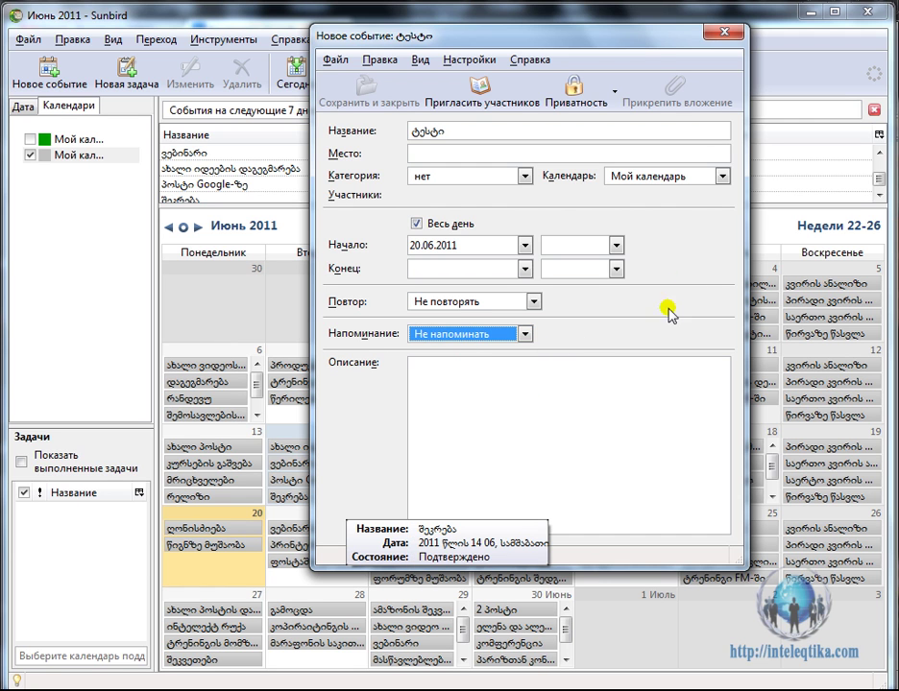
pyautogui.click(720, 36)
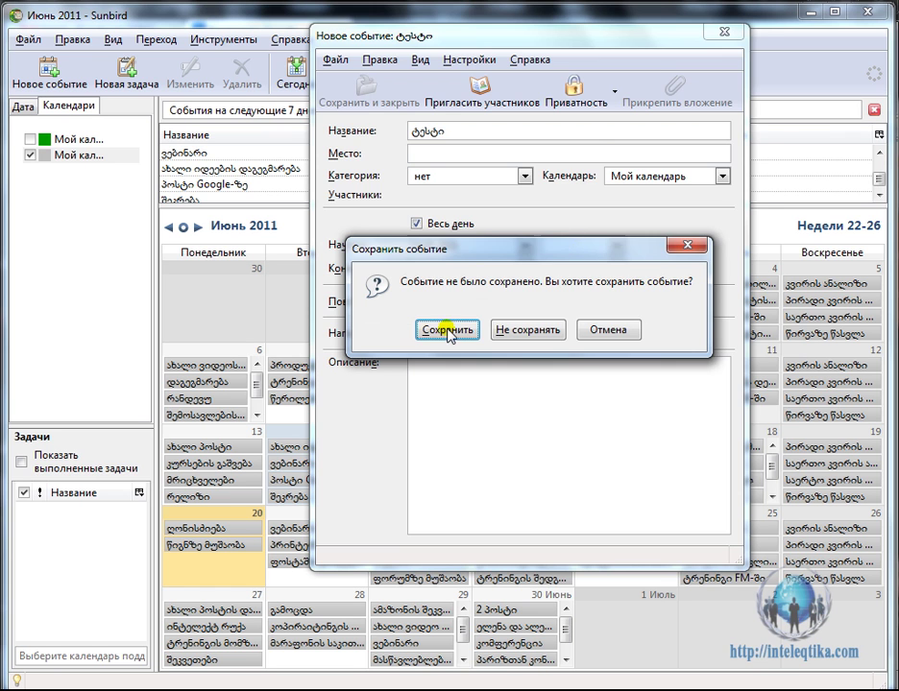
pyautogui.click(446, 330)
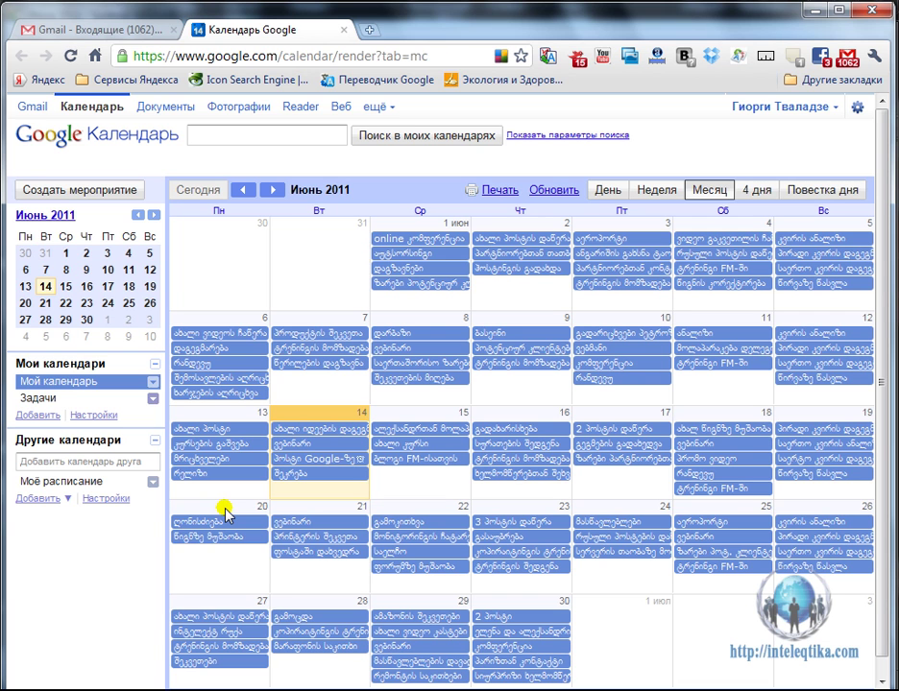
# Refresh Google Calendar, then begin a quick new event on 20 June.
pyautogui.click(554, 191)
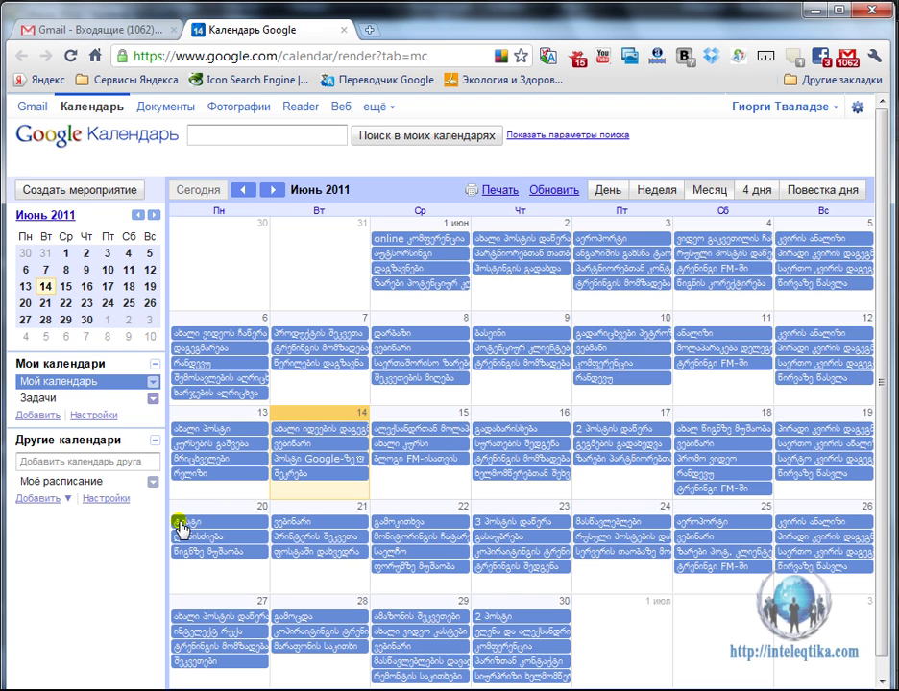
pyautogui.rightClick(180, 526)
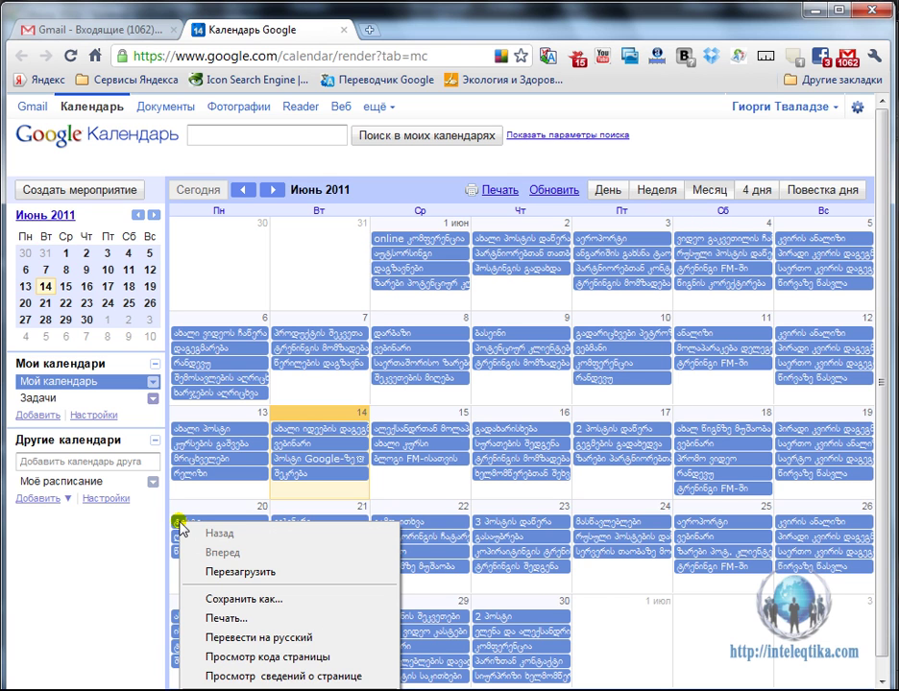
pyautogui.click(173, 526)
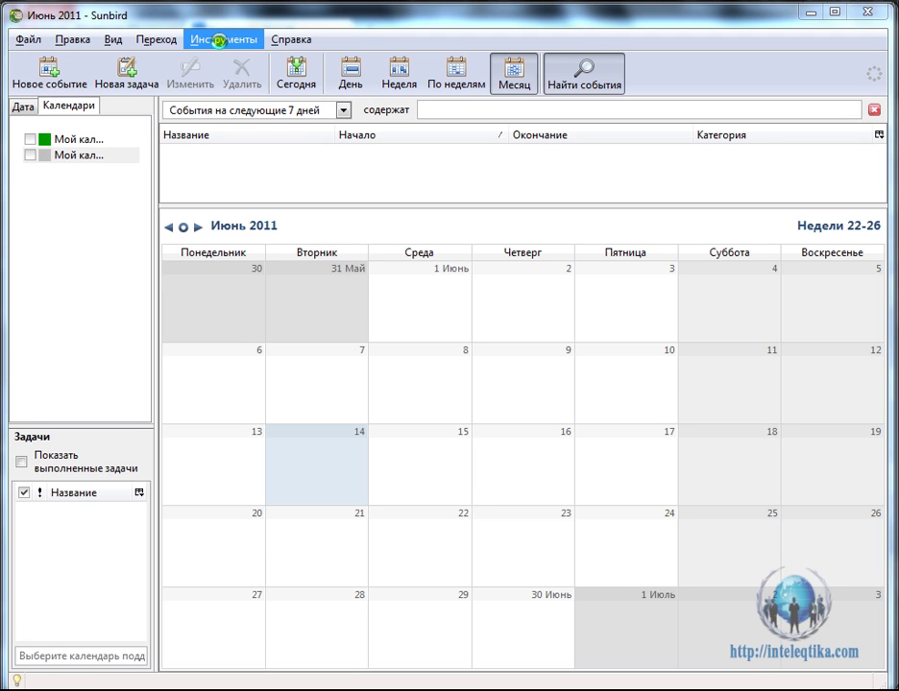
# Open Дополнения from the Инструменты menu to list the installed extensions.
pyautogui.click(219, 40)
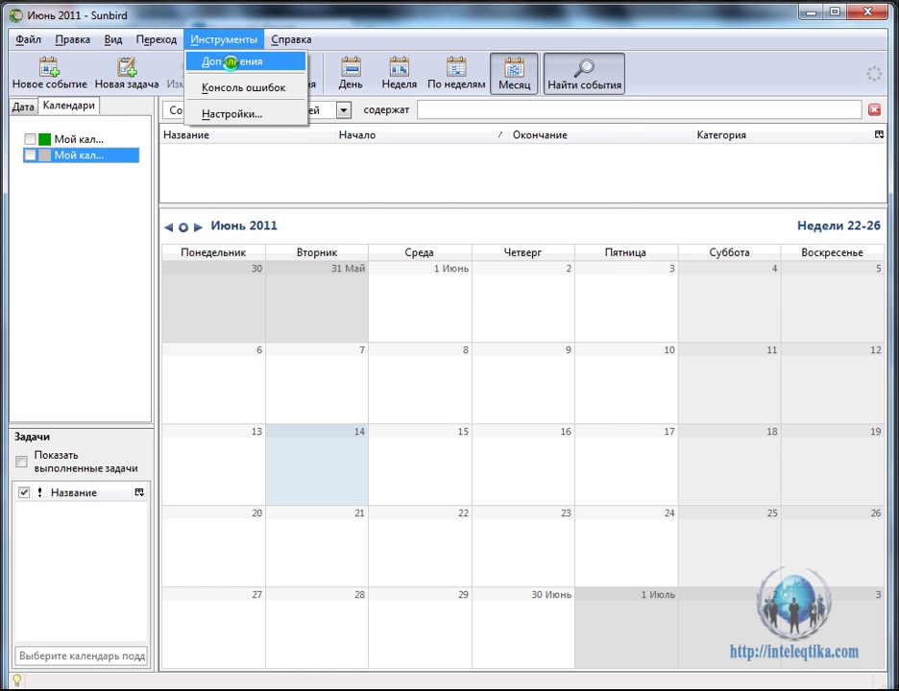
pyautogui.click(221, 61)
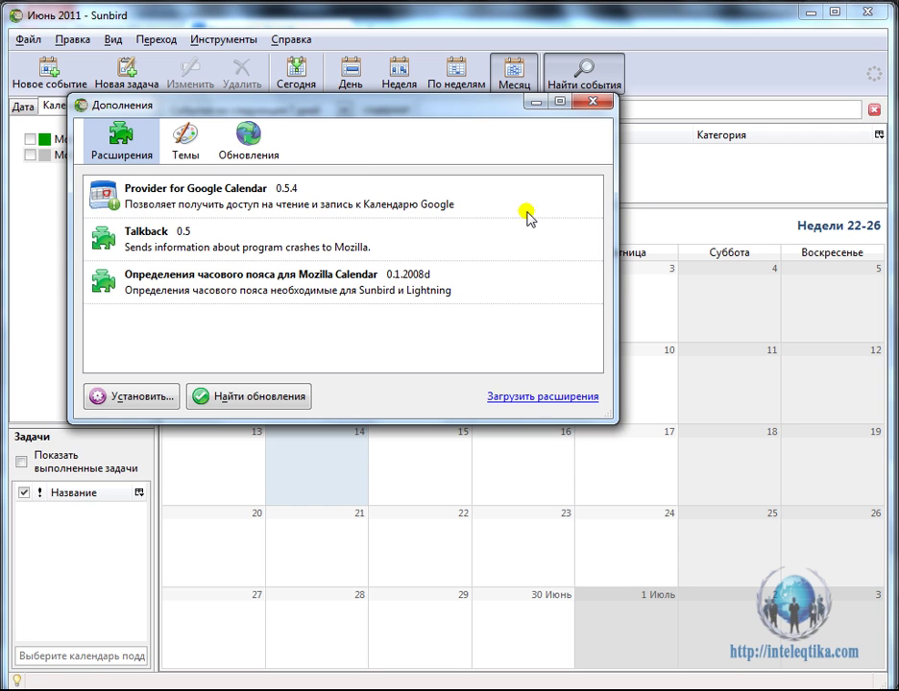
# Select Provider for Google Calendar, dismiss the extension file picker, and close the add-ons window.
pyautogui.click(559, 202)
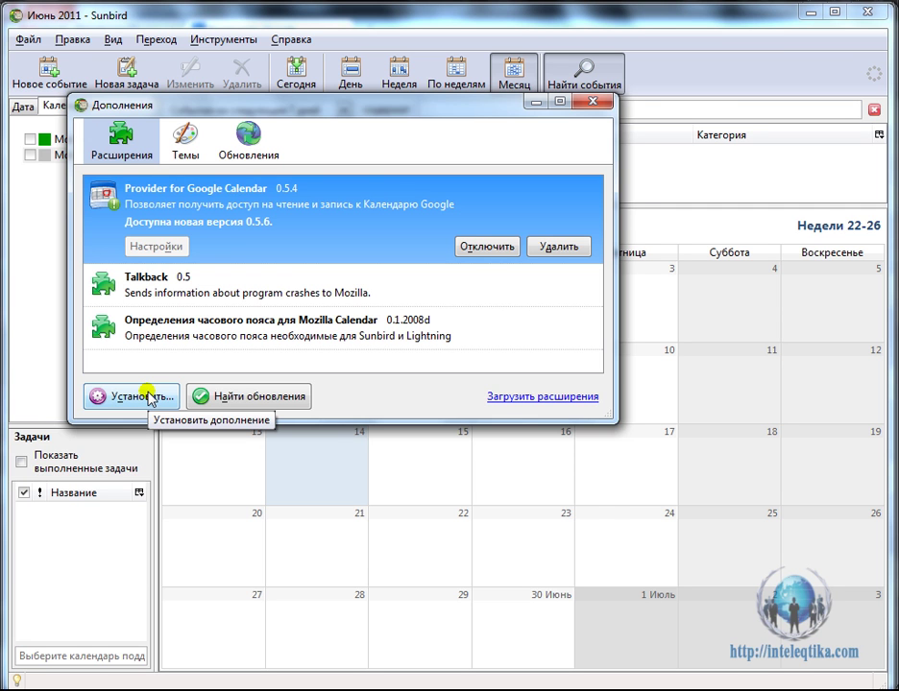
pyautogui.click(91, 388)
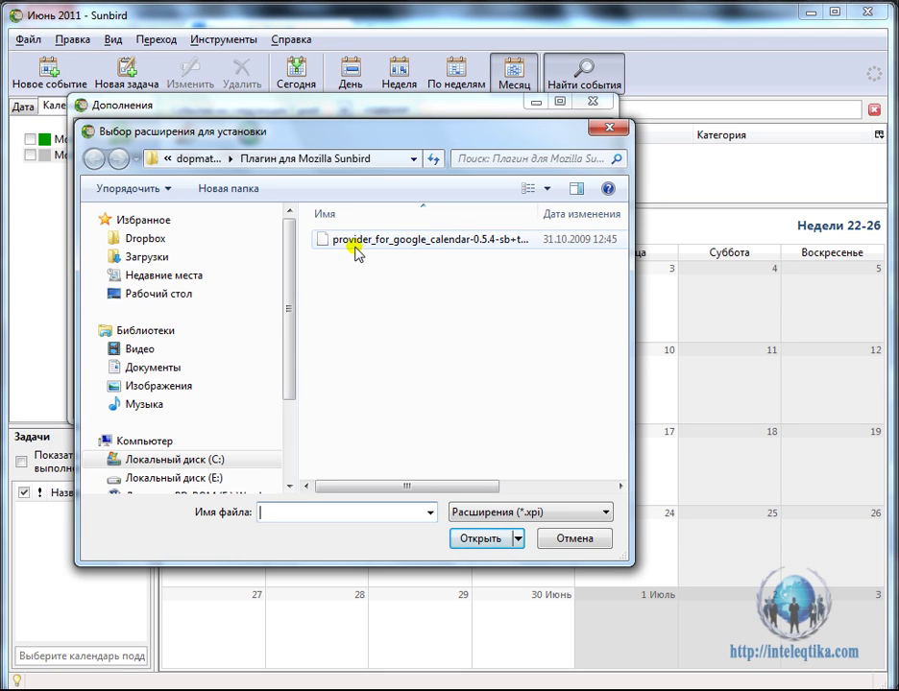
pyautogui.click(605, 128)
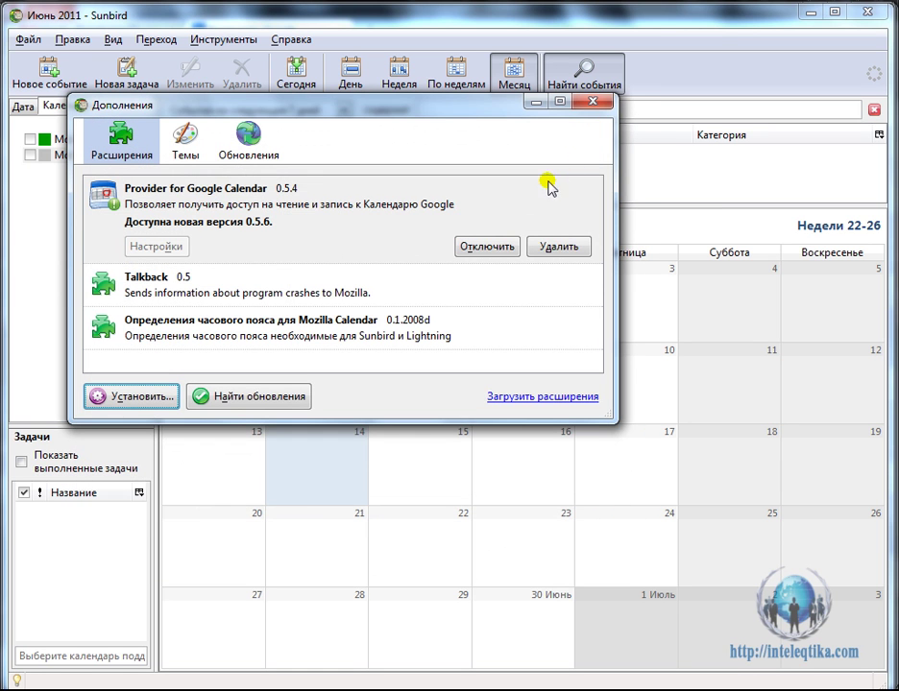
pyautogui.click(595, 102)
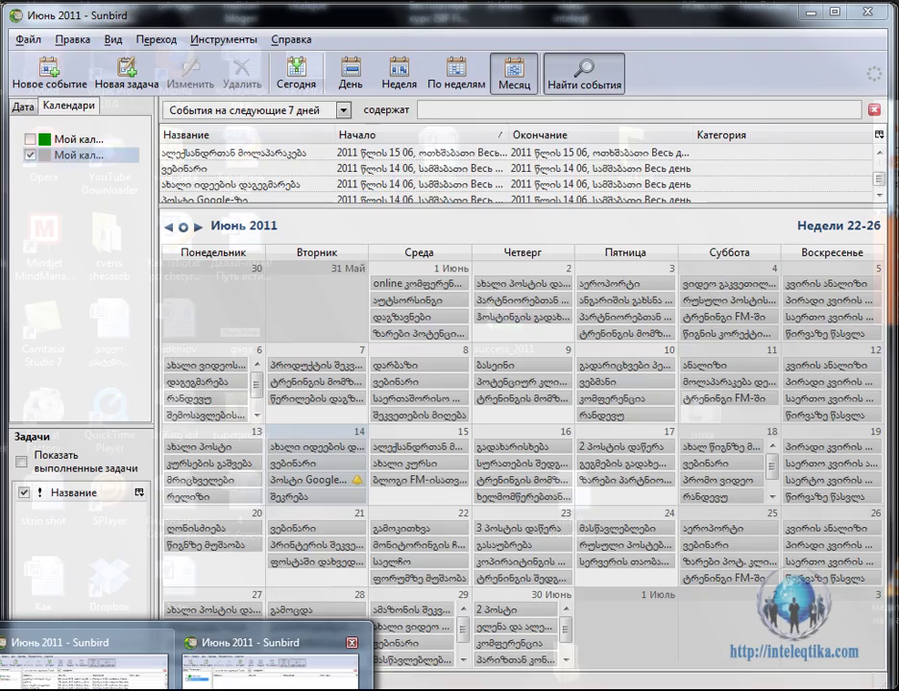
# Bring the Sunbird month calendar window back to the front from the taskbar.
pyautogui.click(275, 662)
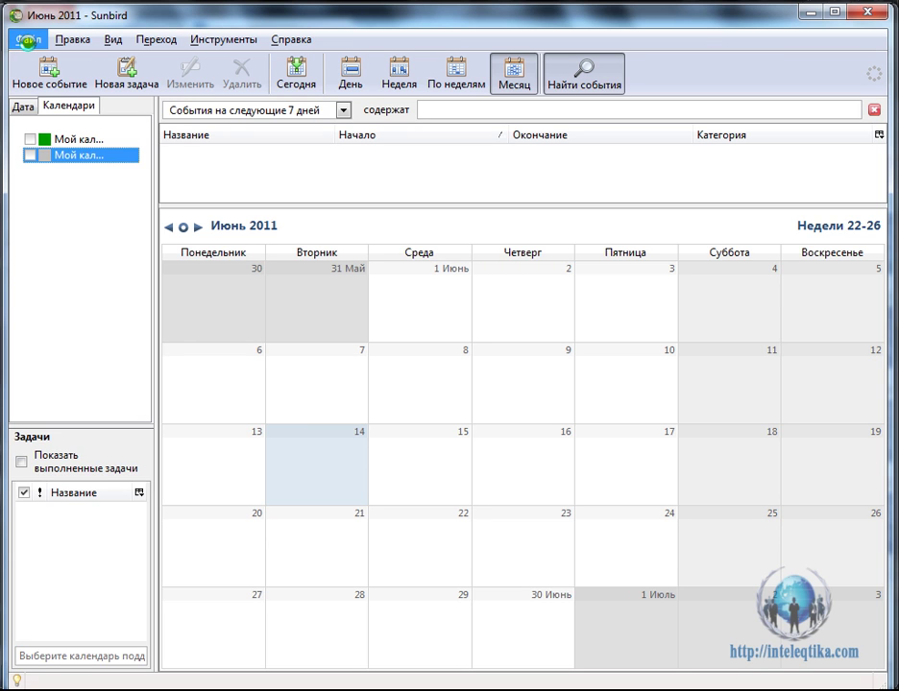
# Start a В сети calendar of type Календарь Google and focus its Адрес field.
pyautogui.click(26, 40)
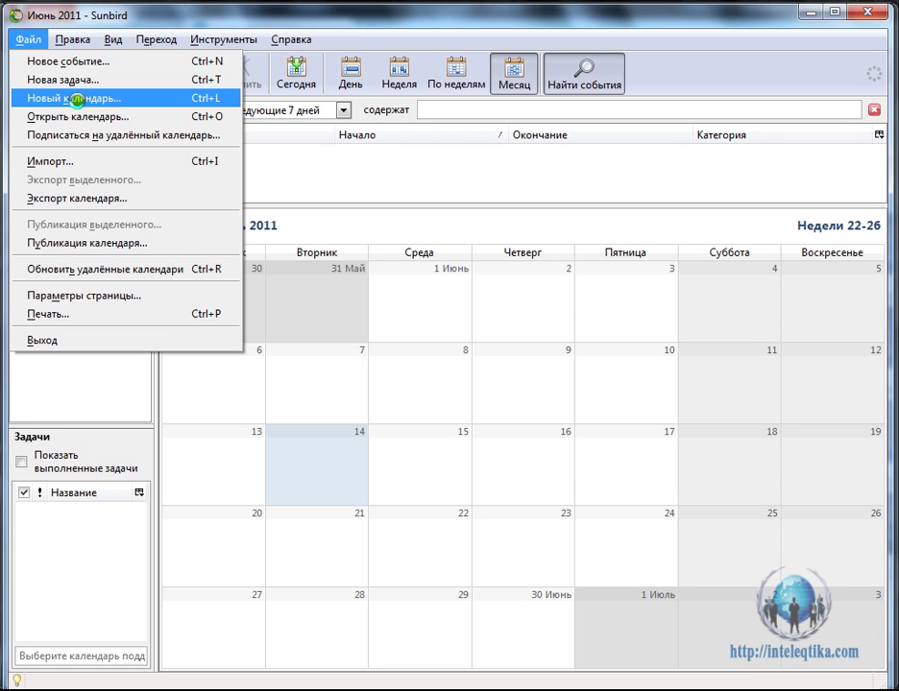
pyautogui.click(77, 100)
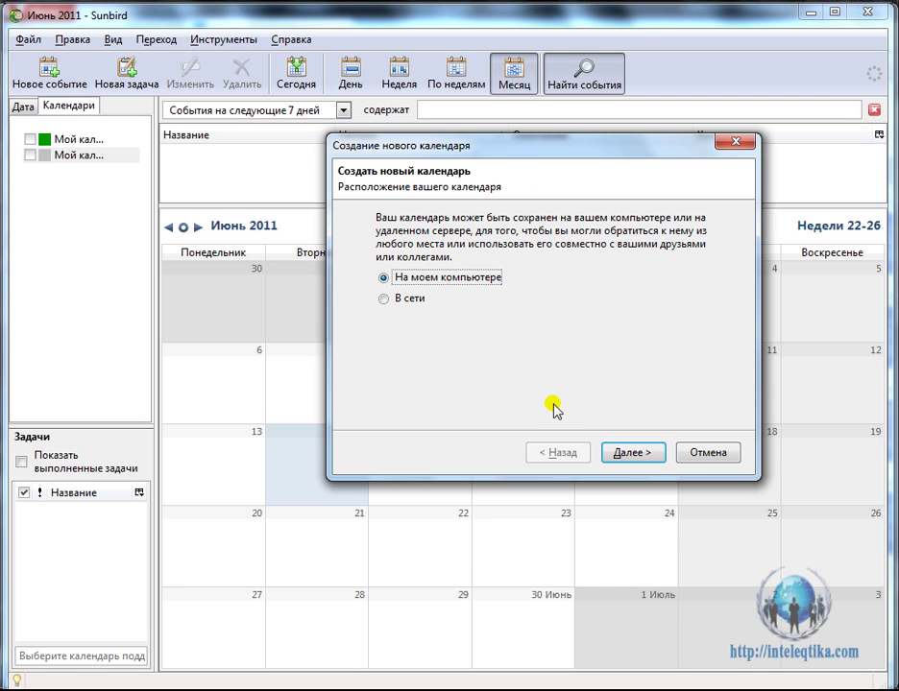
pyautogui.click(384, 299)
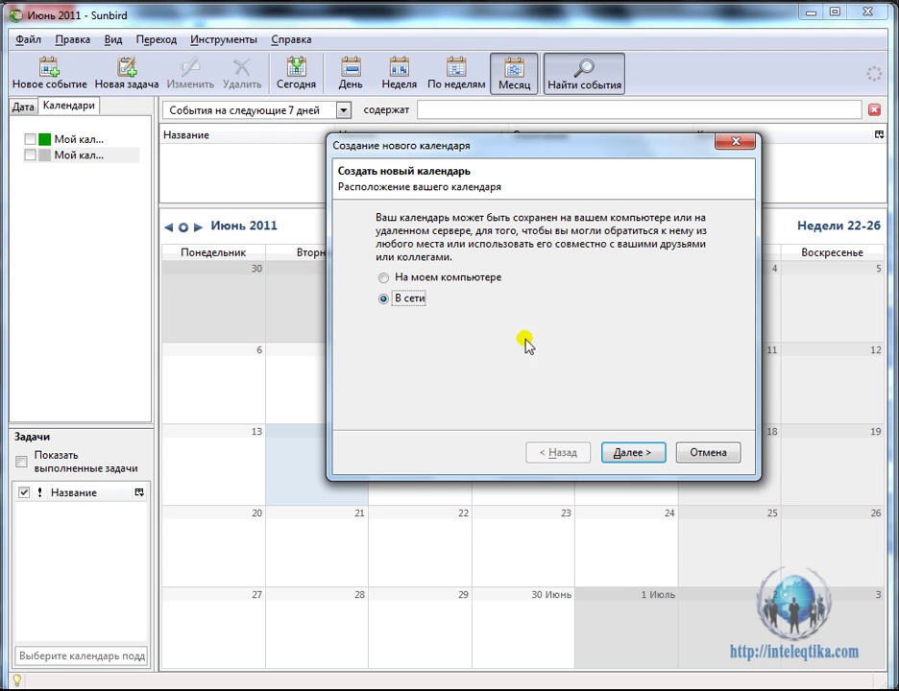
pyautogui.click(638, 456)
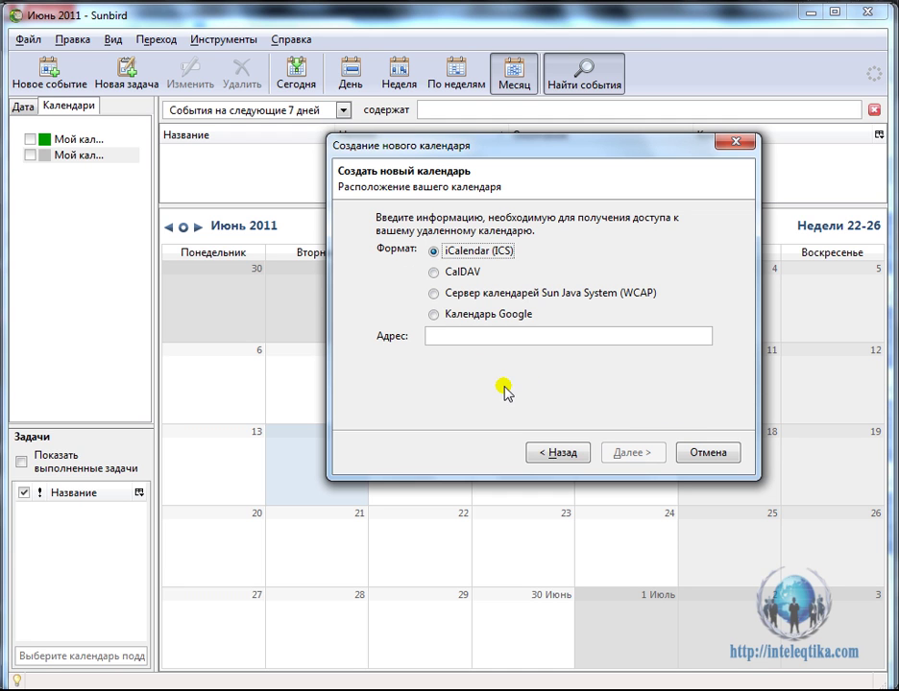
pyautogui.click(433, 314)
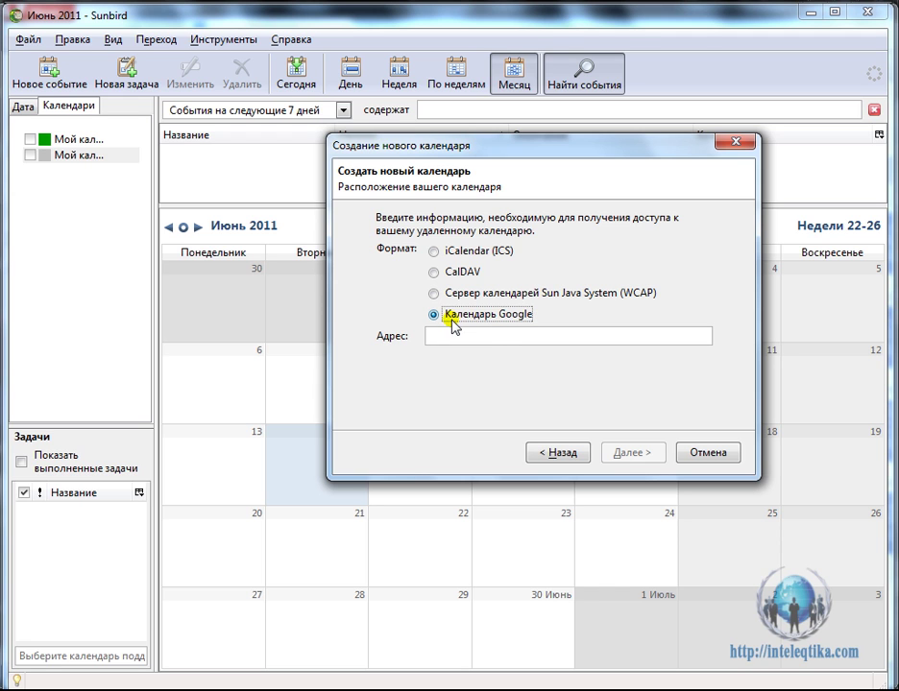
pyautogui.click(478, 336)
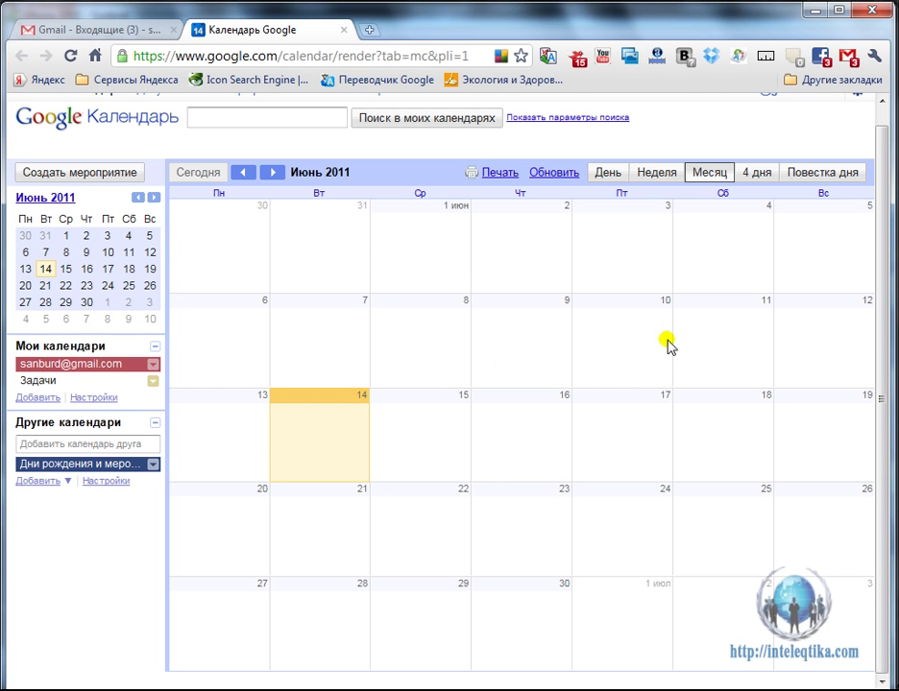
# Open the main calendar's details page under Настройки Календаря > Календари.
pyautogui.scroll(2, 662, 360)
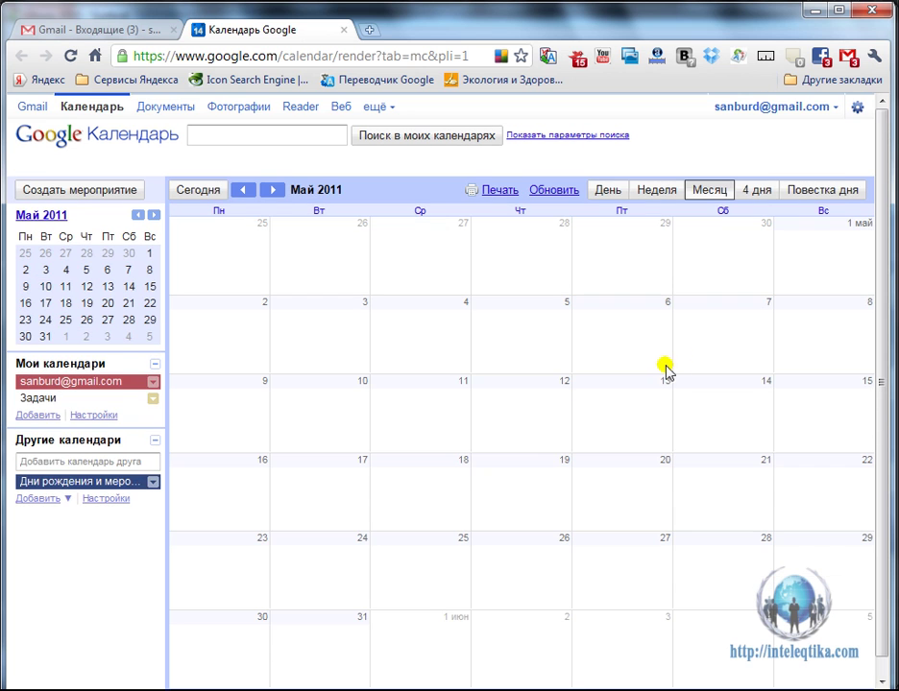
pyautogui.click(855, 110)
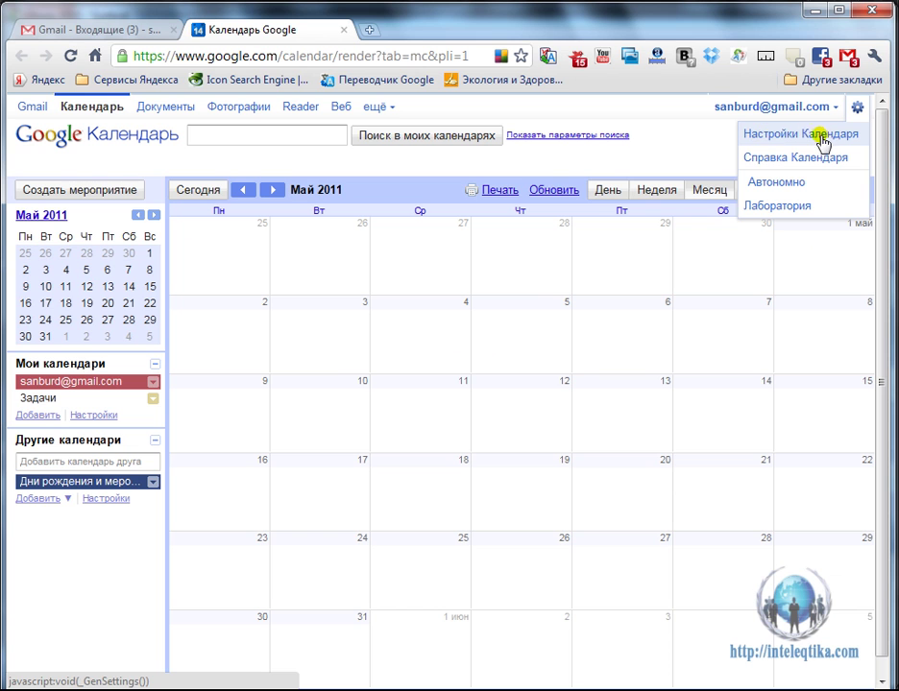
pyautogui.click(827, 142)
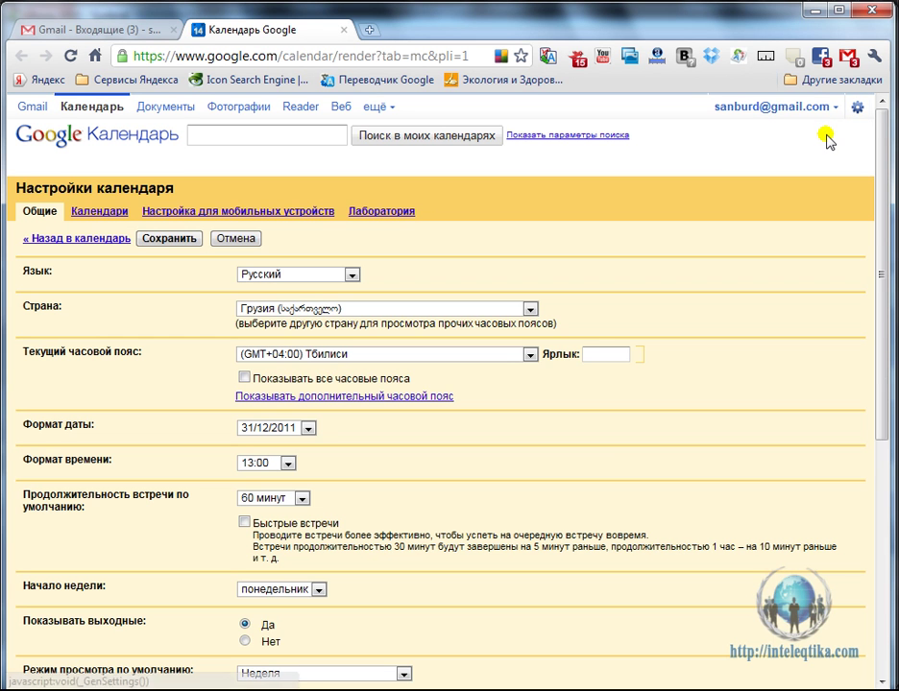
pyautogui.click(91, 218)
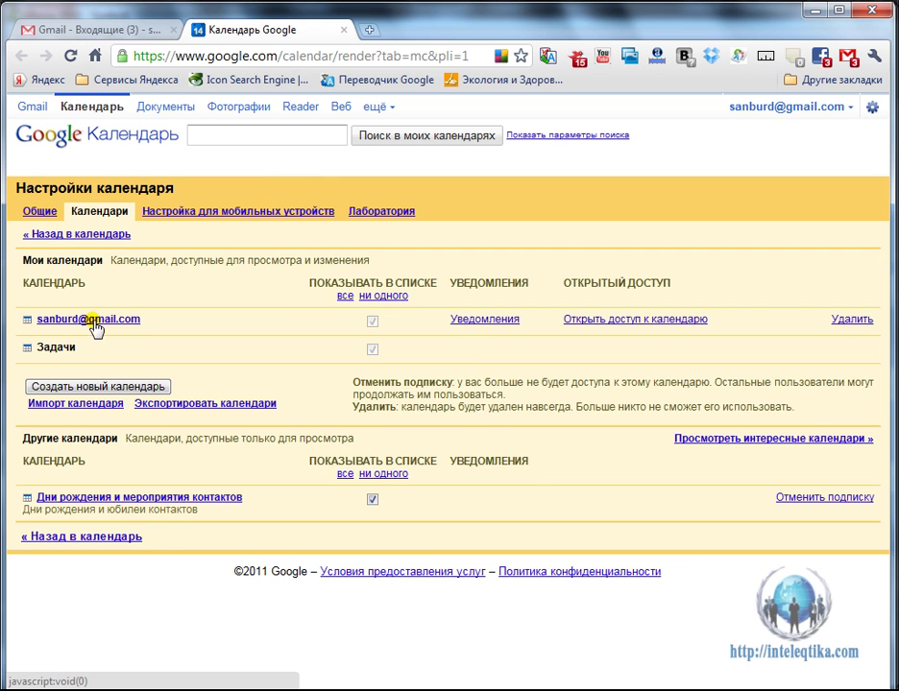
pyautogui.click(94, 322)
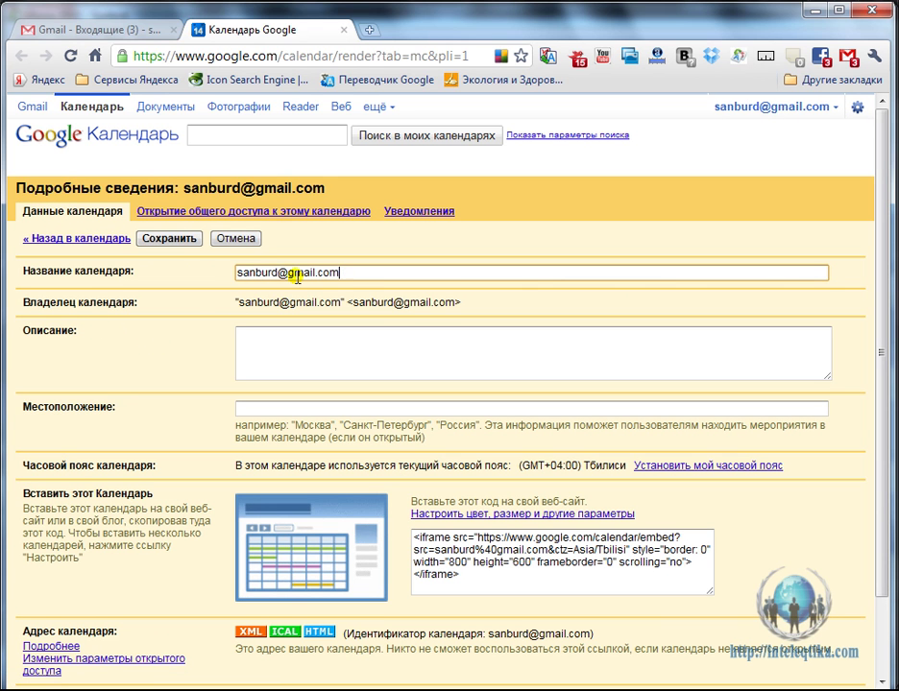
pyautogui.click(327, 270)
pyautogui.moveTo(407, 267); pyautogui.dragTo(214, 275)
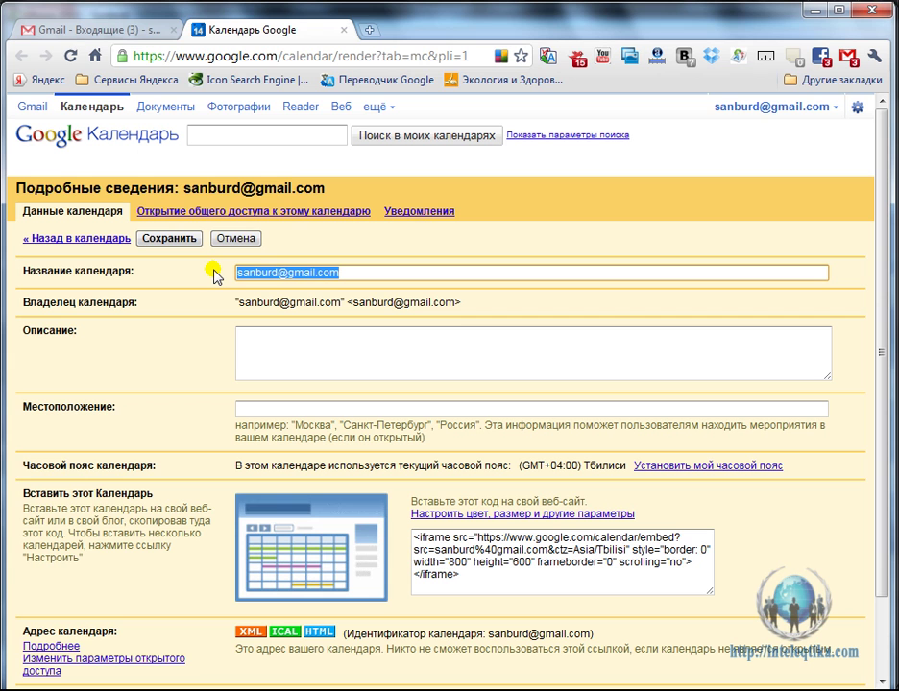
pyautogui.click(249, 355)
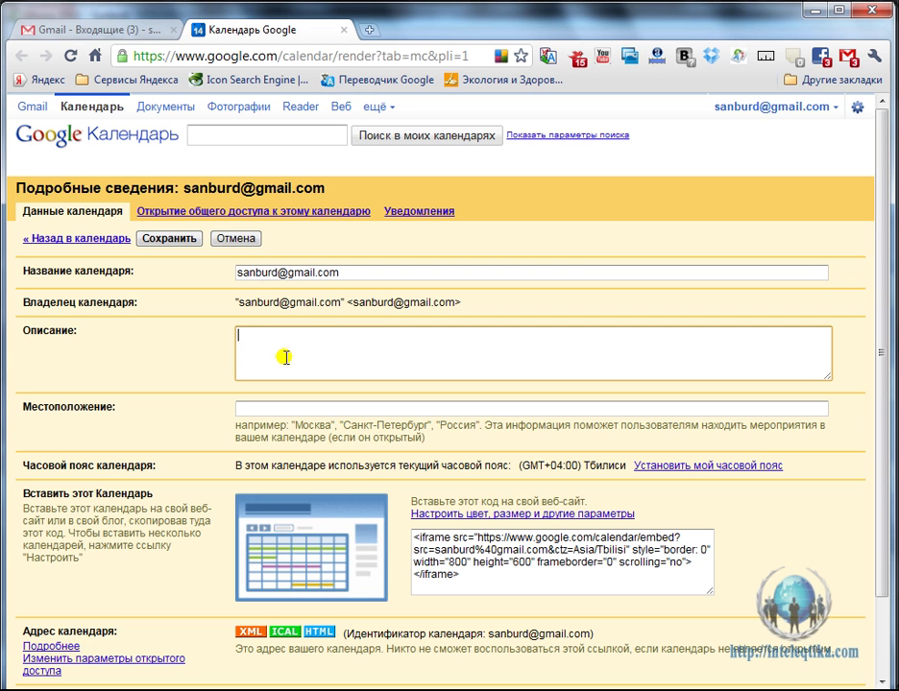
# Copy the private XML feed address, then close the Закрытый адрес popup.
pyautogui.scroll(-1, 197, 343)
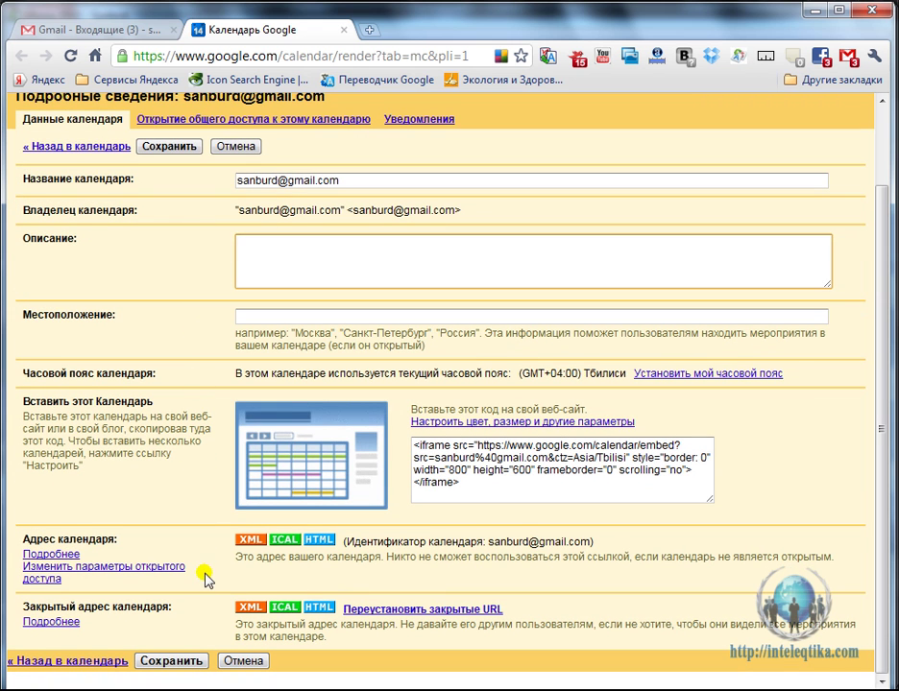
pyautogui.moveTo(173, 608); pyautogui.dragTo(27, 601)
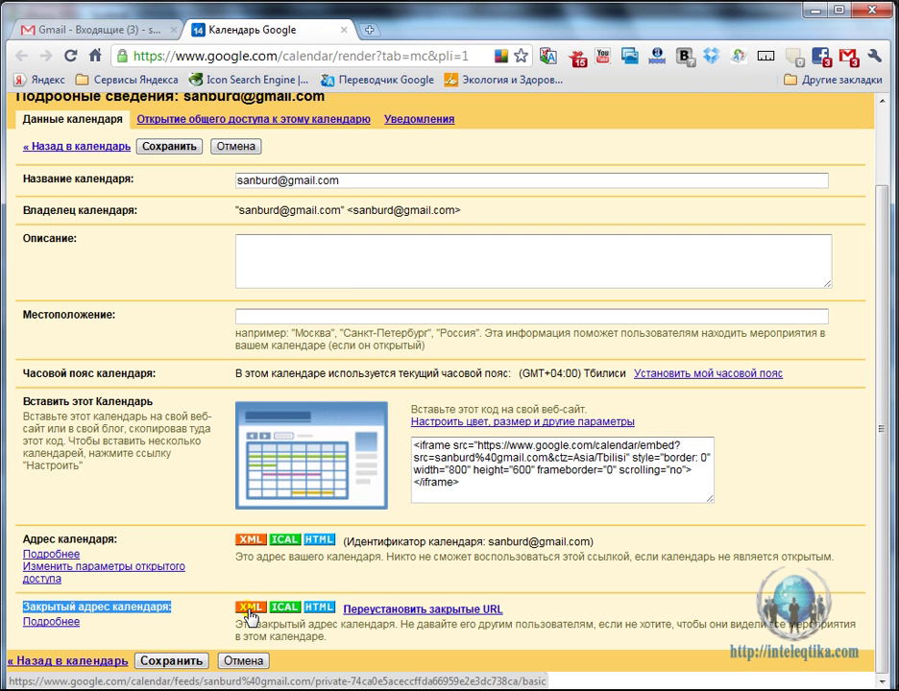
pyautogui.click(249, 611)
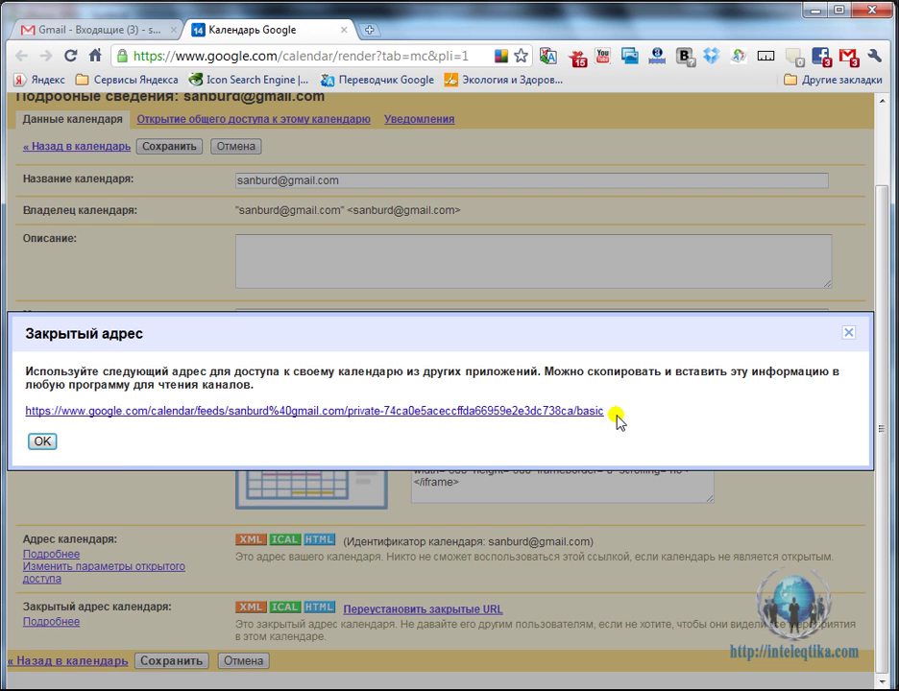
pyautogui.moveTo(609, 414); pyautogui.dragTo(30, 415)
pyautogui.rightClick(100, 414)
pyautogui.click(190, 506)
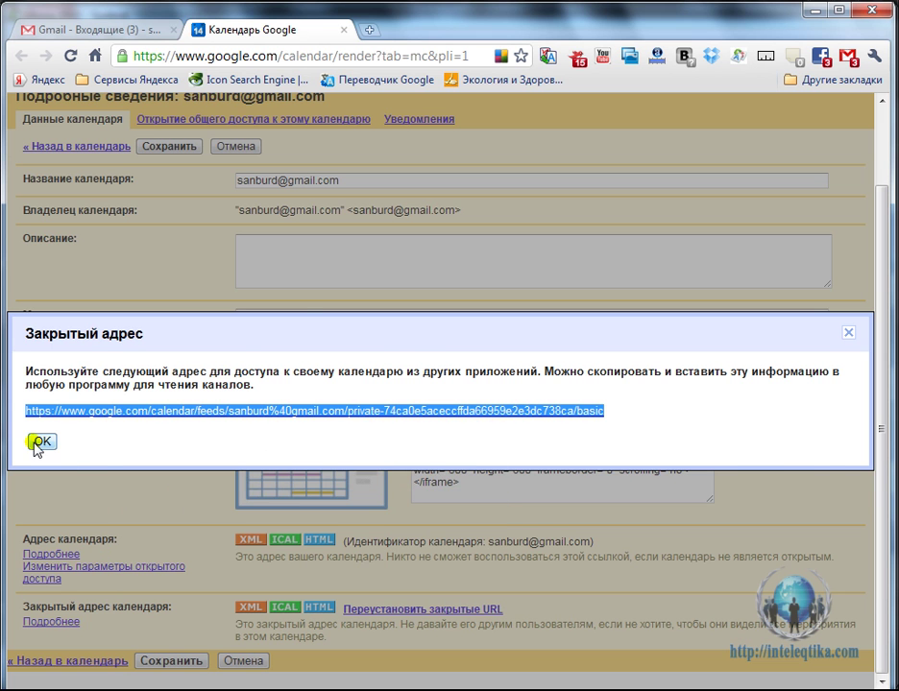
pyautogui.click(40, 442)
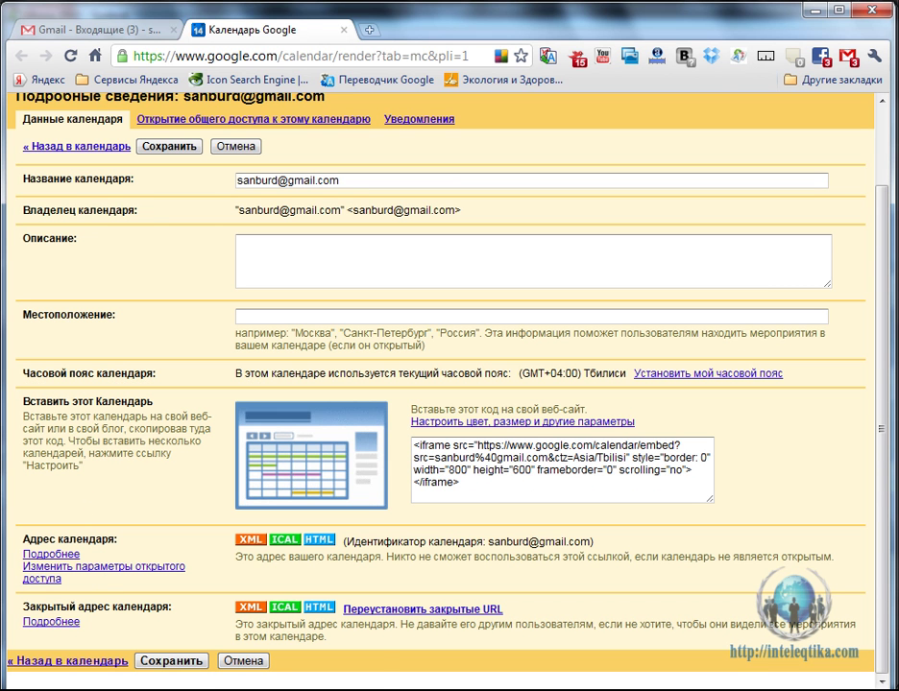
# Paste the private feed URL into the wizard's Адрес field and continue.
pyautogui.click(252, 663)
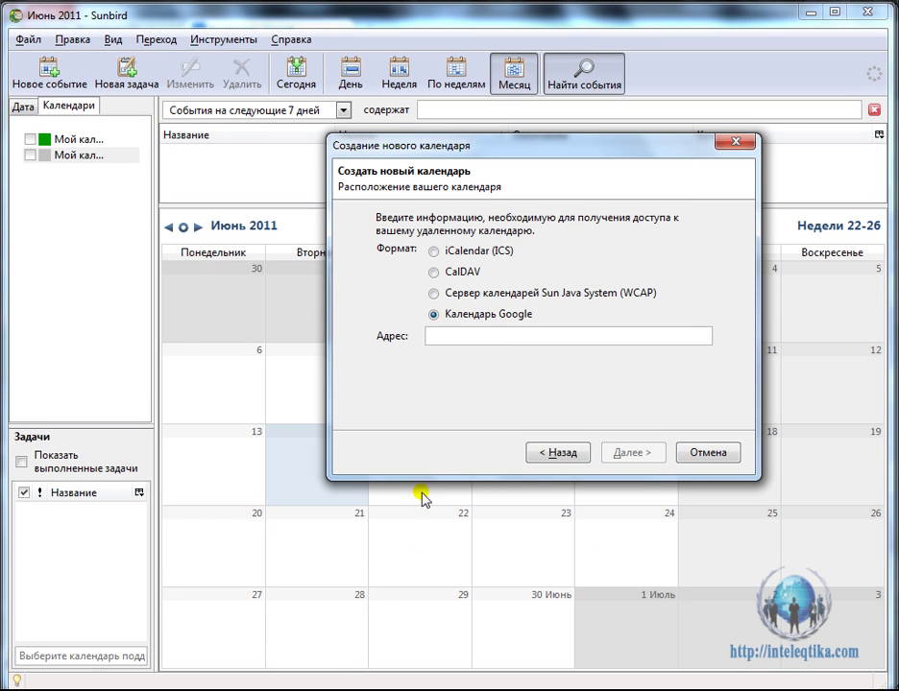
pyautogui.click(474, 336)
pyautogui.rightClick(474, 337)
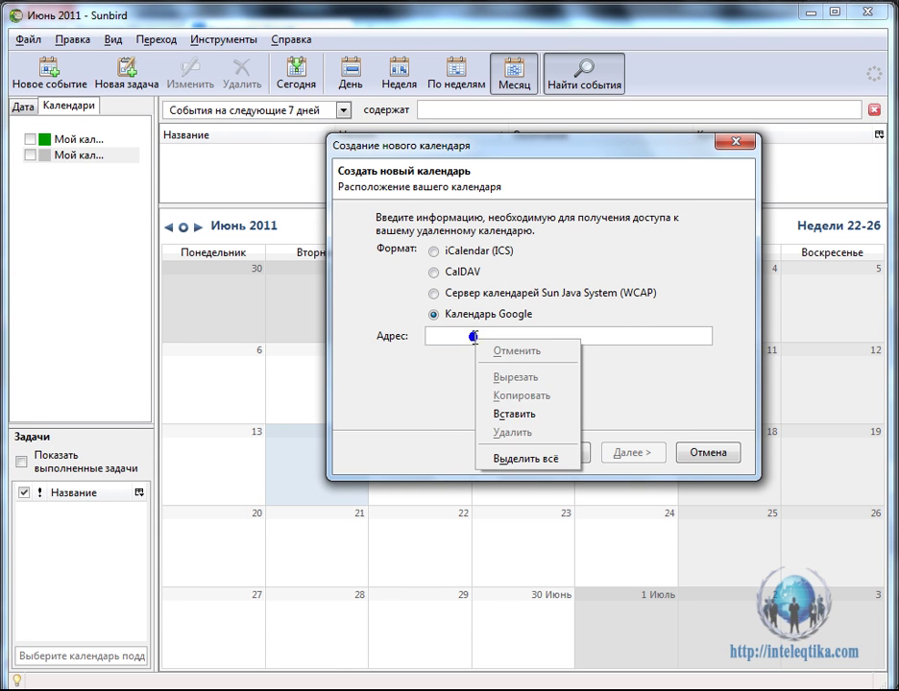
pyautogui.click(515, 414)
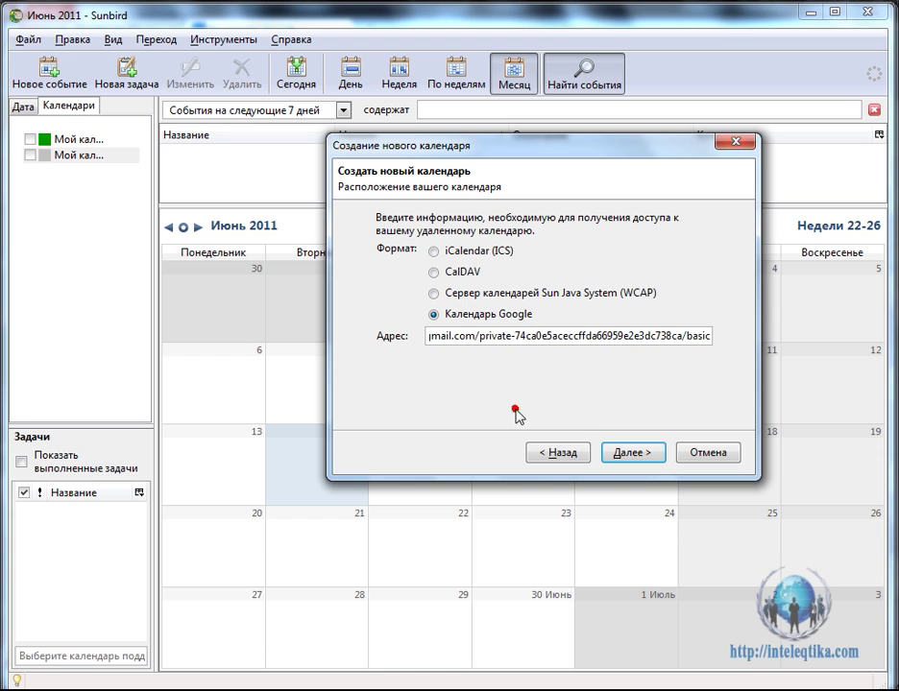
pyautogui.click(635, 455)
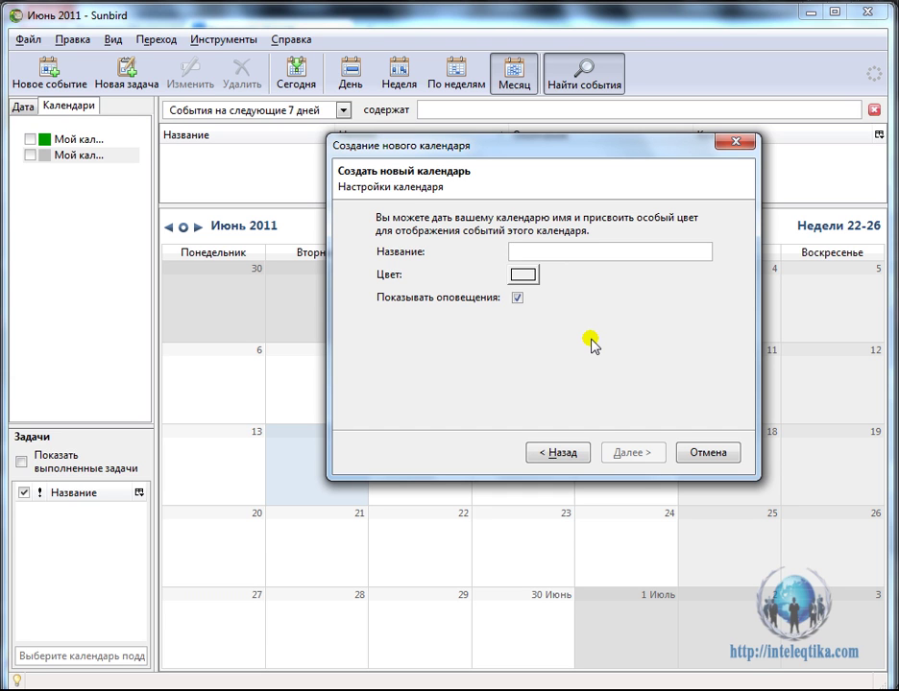
# Name the new calendar 'test' and finish the wizard.
pyautogui.write('t')
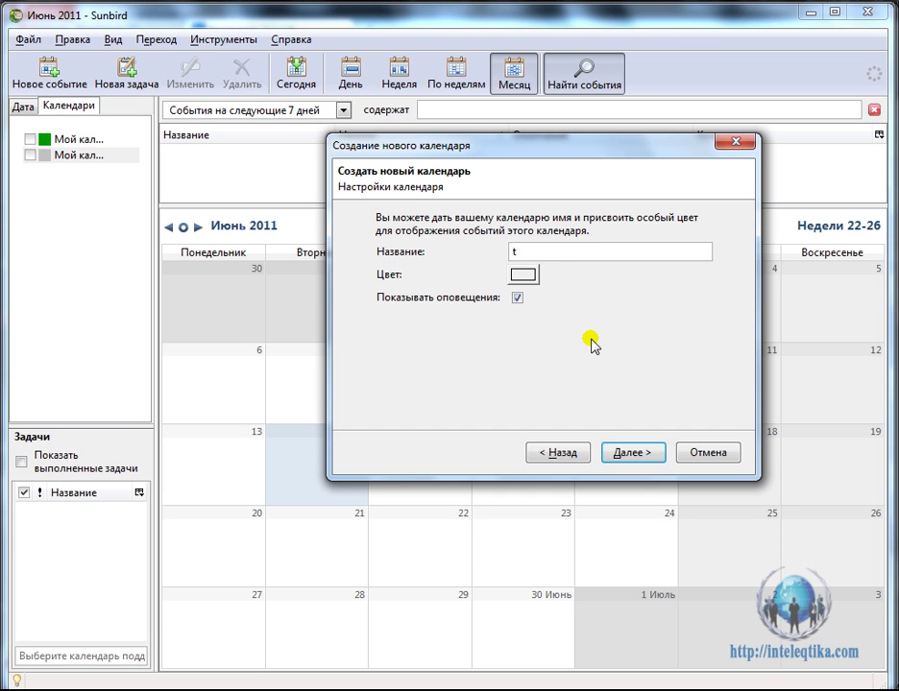
pyautogui.write('est')
pyautogui.click(630, 448)
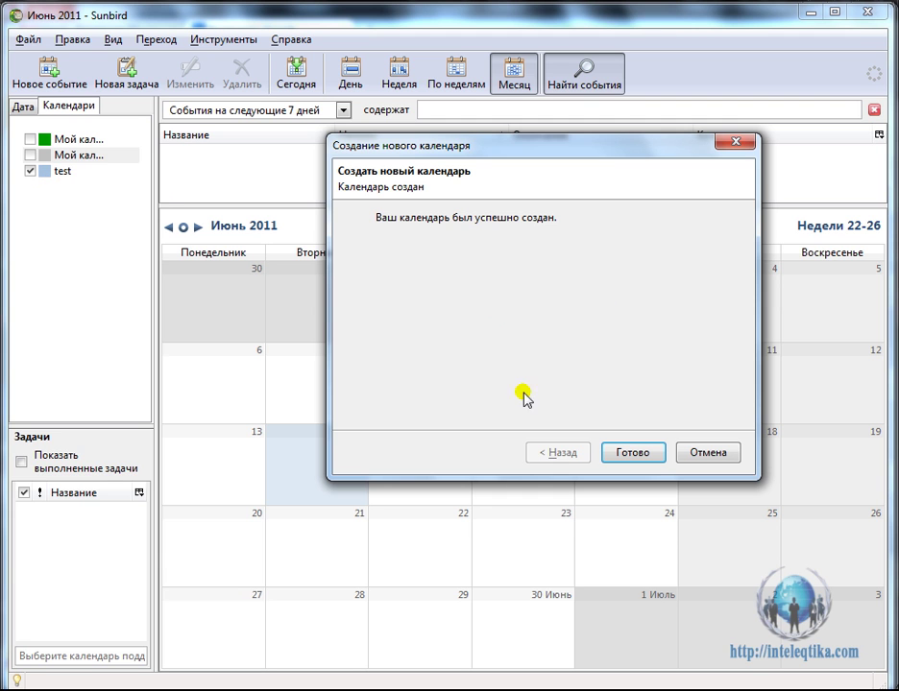
pyautogui.click(650, 453)
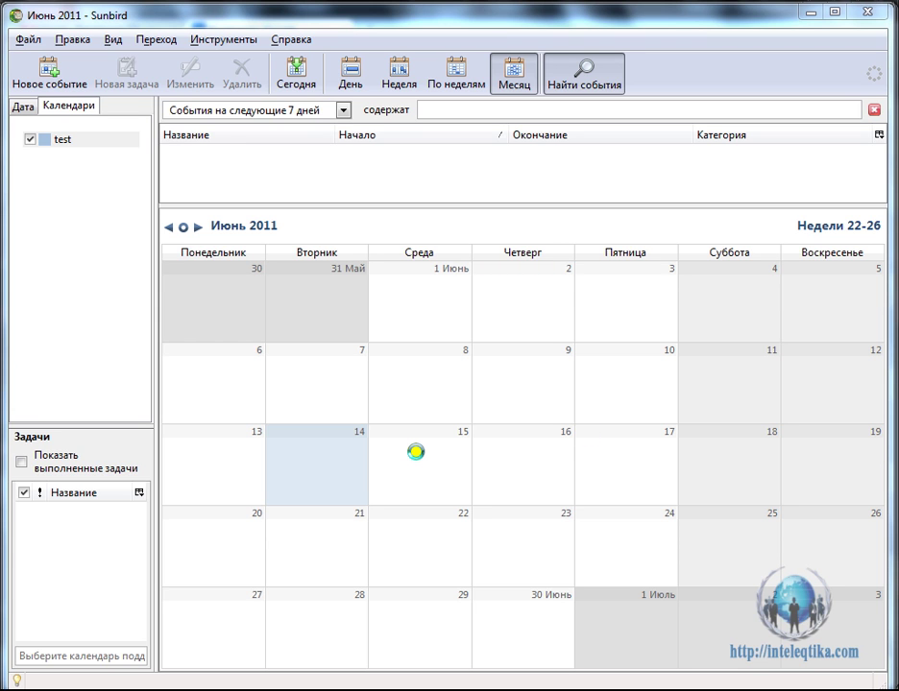
# Create an all-day event named 'test' on 15 June.
pyautogui.doubleClick(415, 451)
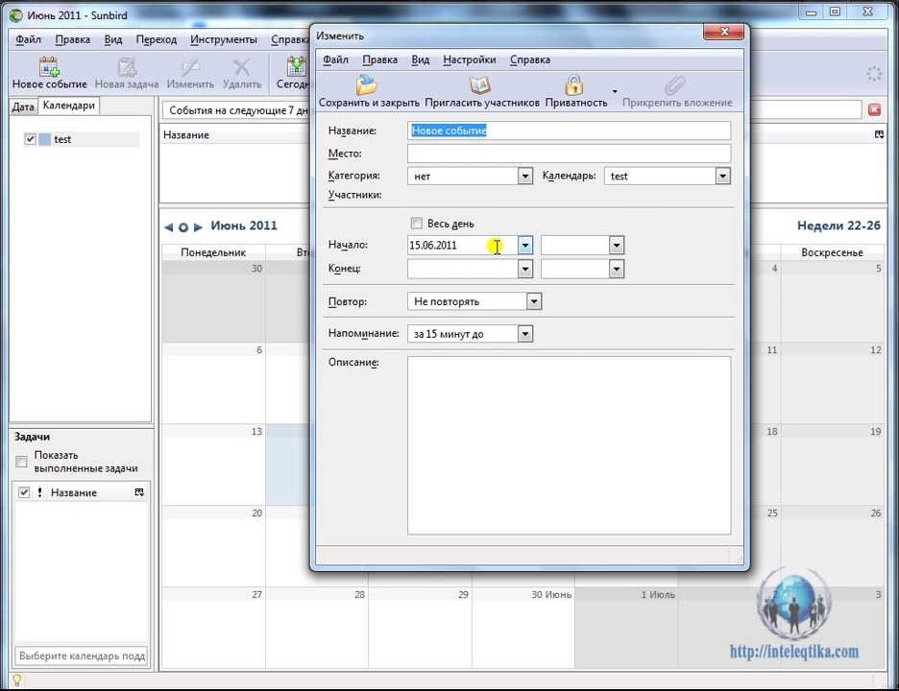
pyautogui.write('t')
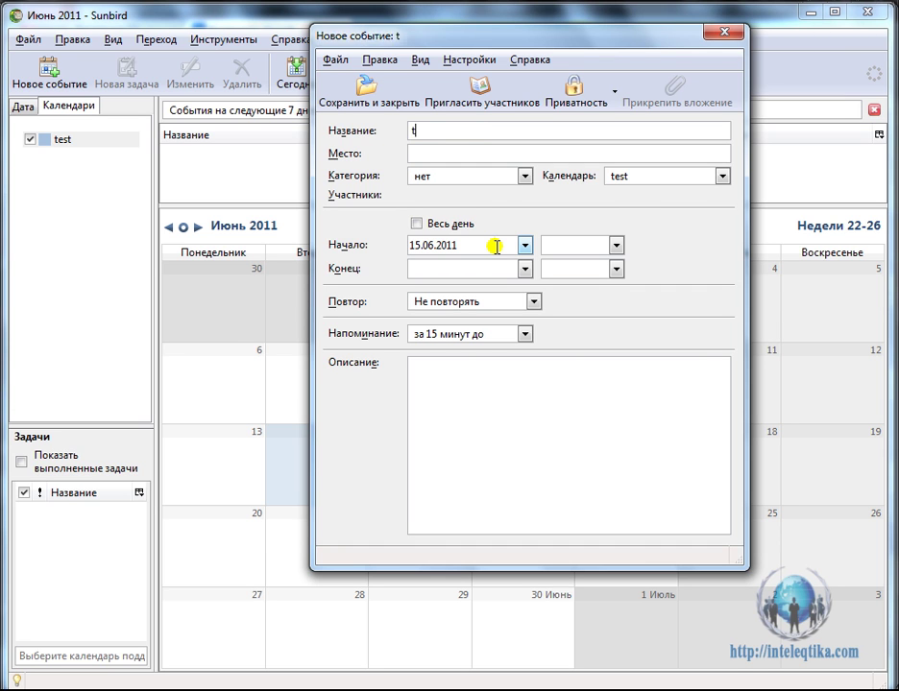
pyautogui.write('est')
pyautogui.click(417, 223)
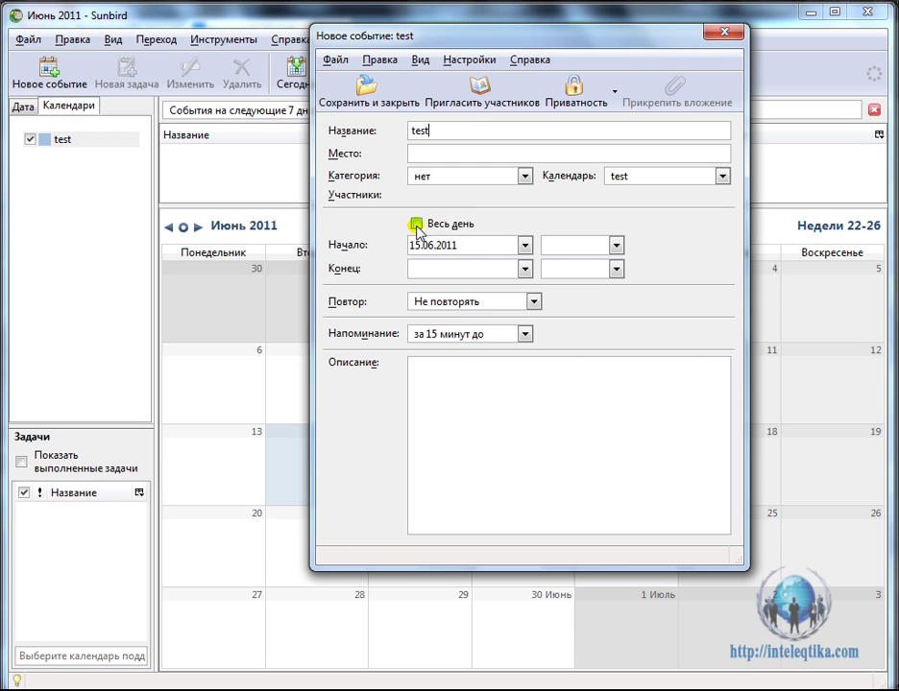
pyautogui.click(418, 228)
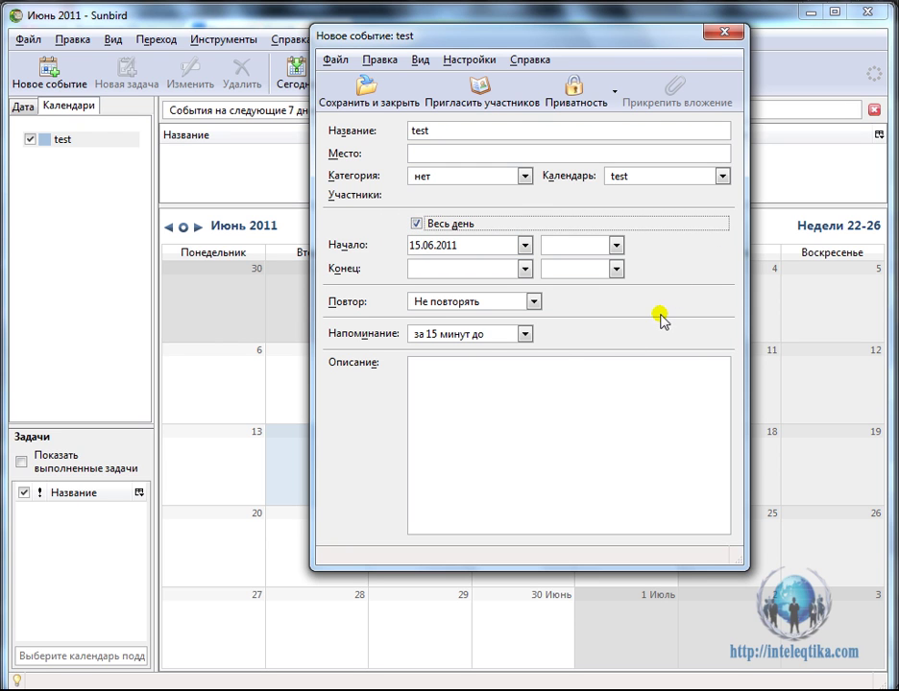
# Set the event's reminder to Не напоминать and save it.
pyautogui.click(524, 334)
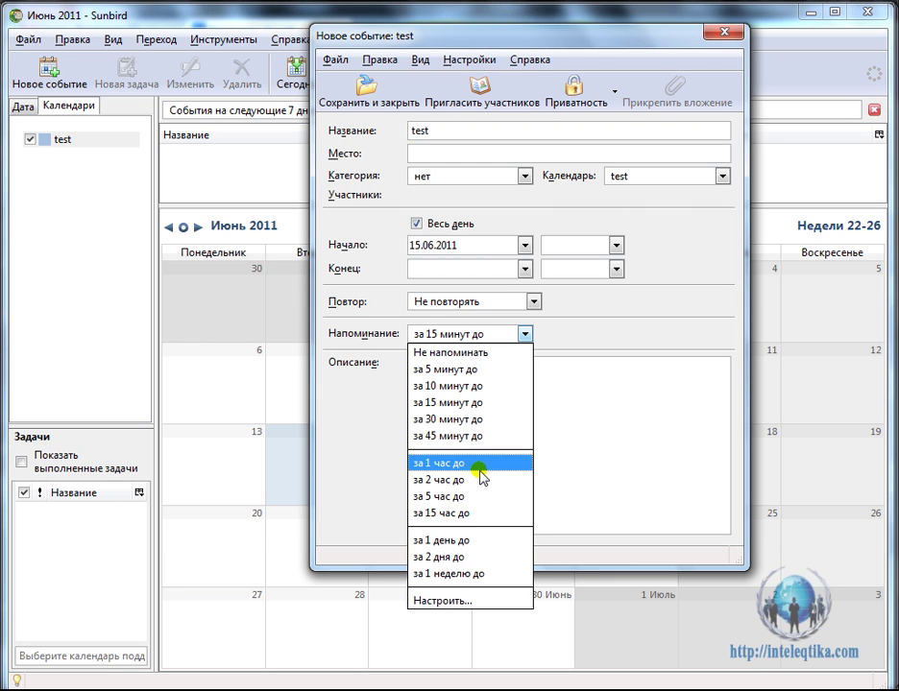
pyautogui.click(576, 345)
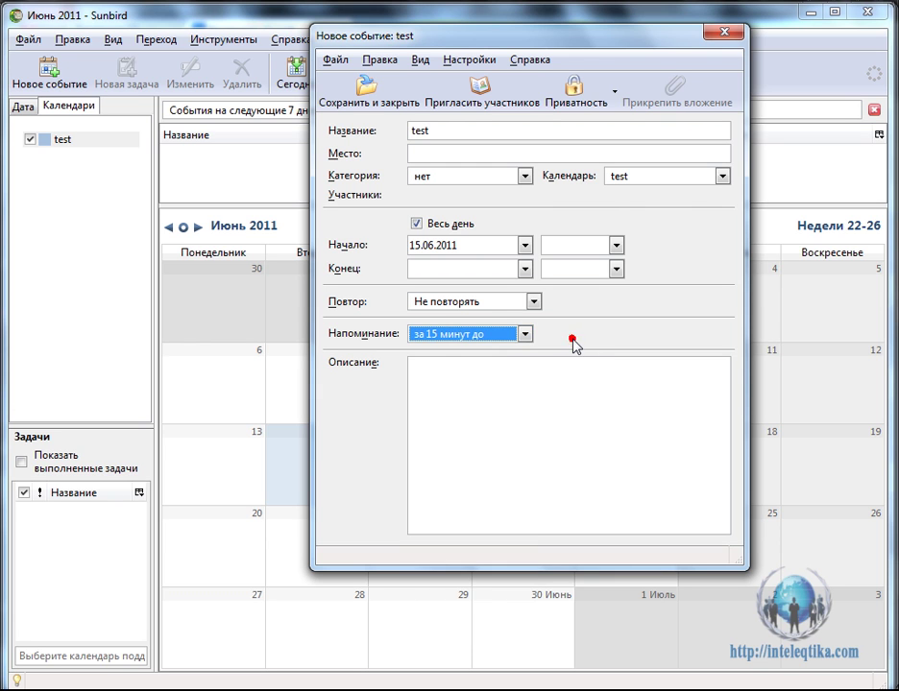
pyautogui.click(527, 336)
pyautogui.click(495, 351)
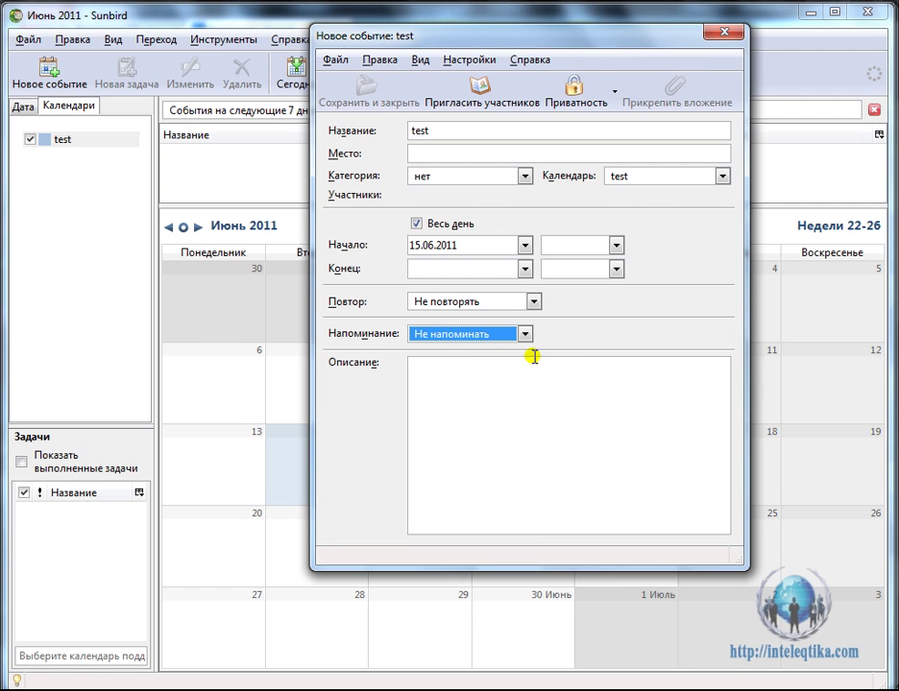
pyautogui.click(723, 37)
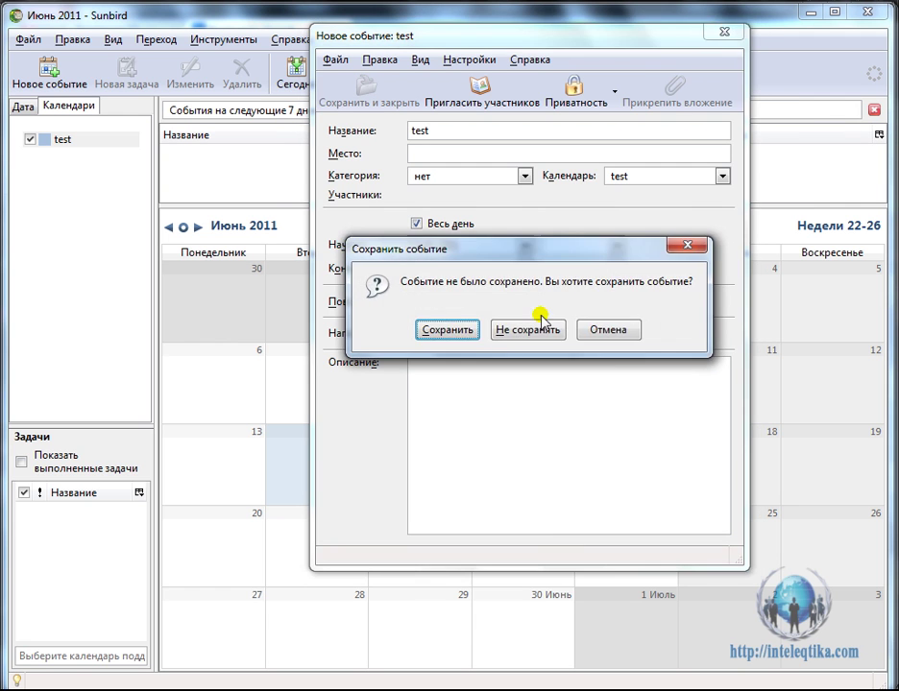
pyautogui.click(457, 330)
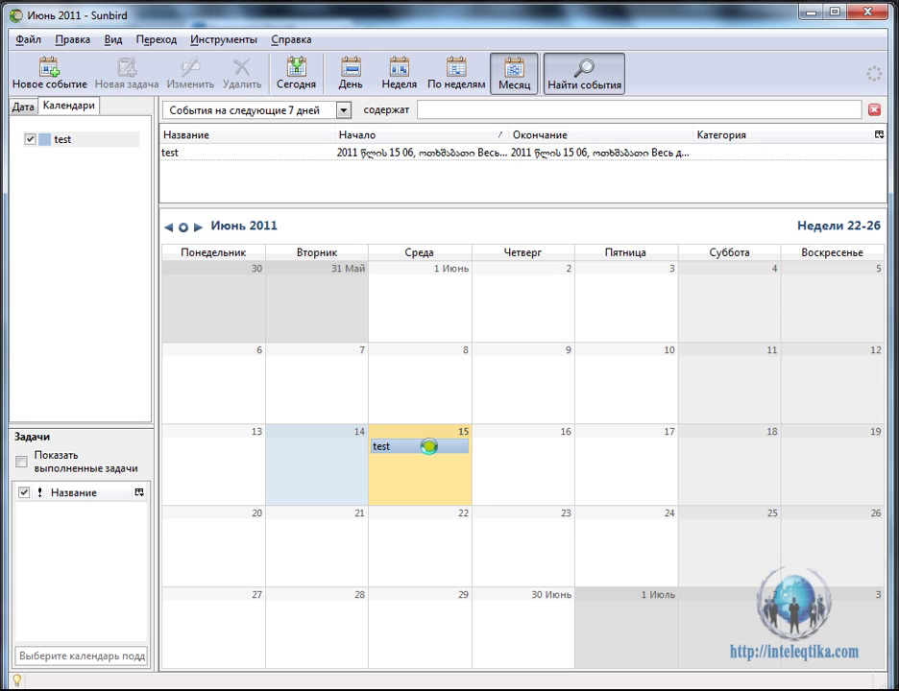
pyautogui.moveTo(461, 446)
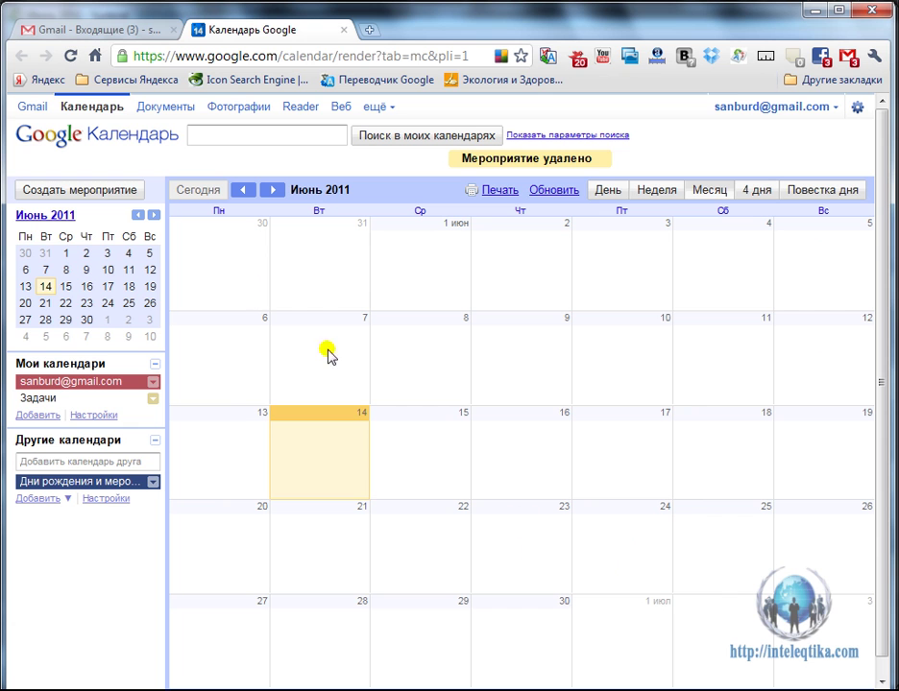
# Reload Google Calendar in month view, delete the synced 15 June test event, and return to Sunbird.
pyautogui.click(72, 56)
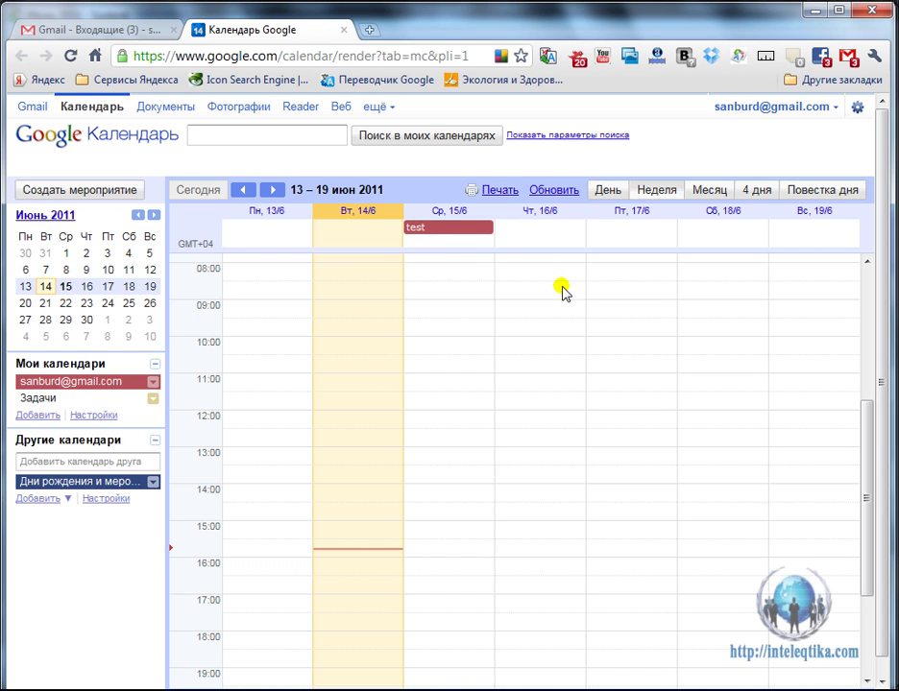
pyautogui.click(710, 192)
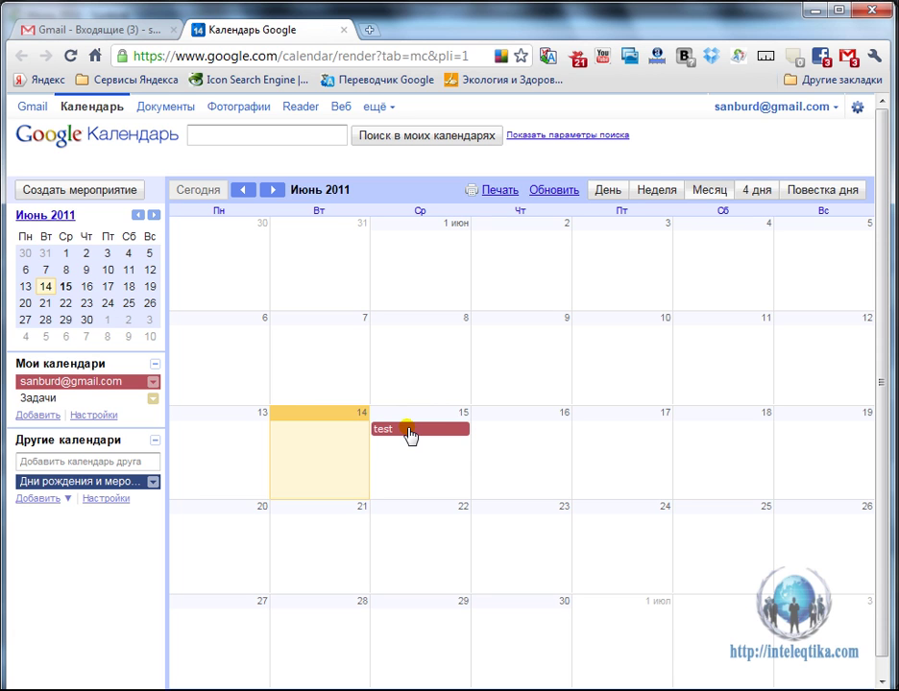
pyautogui.click(410, 434)
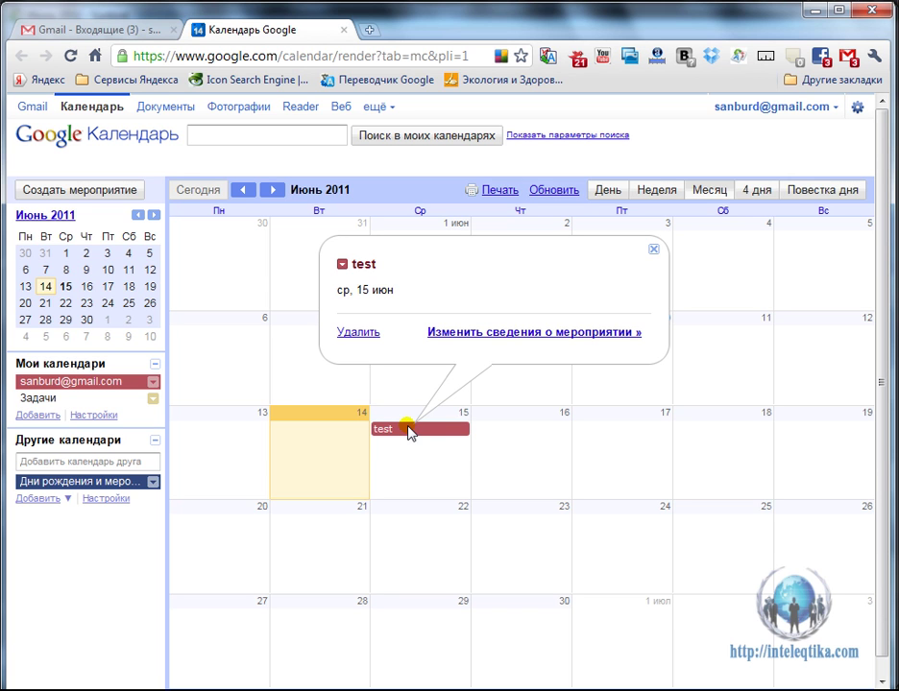
pyautogui.click(352, 333)
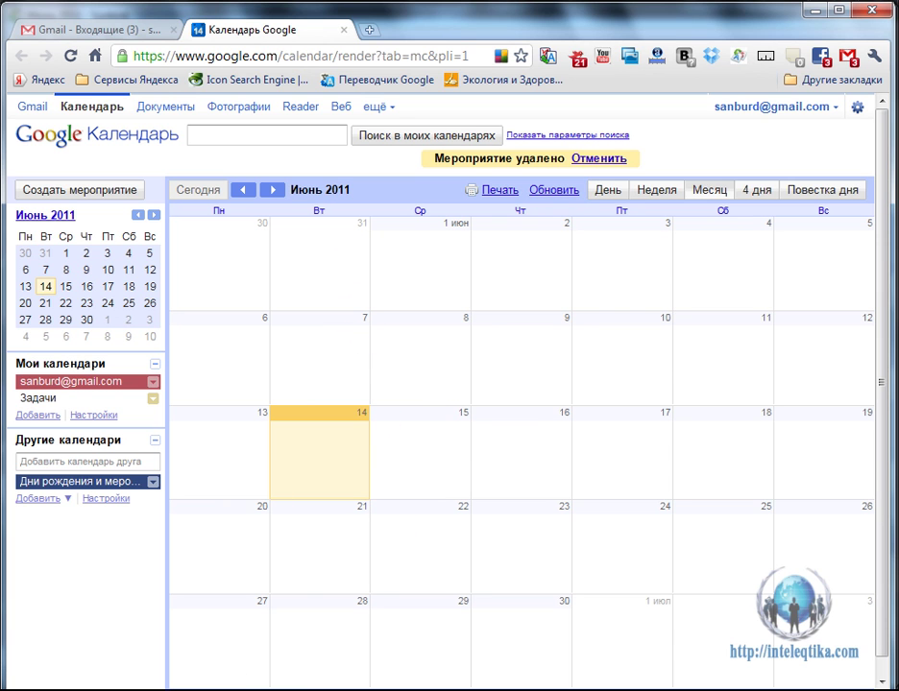
pyautogui.click(274, 660)
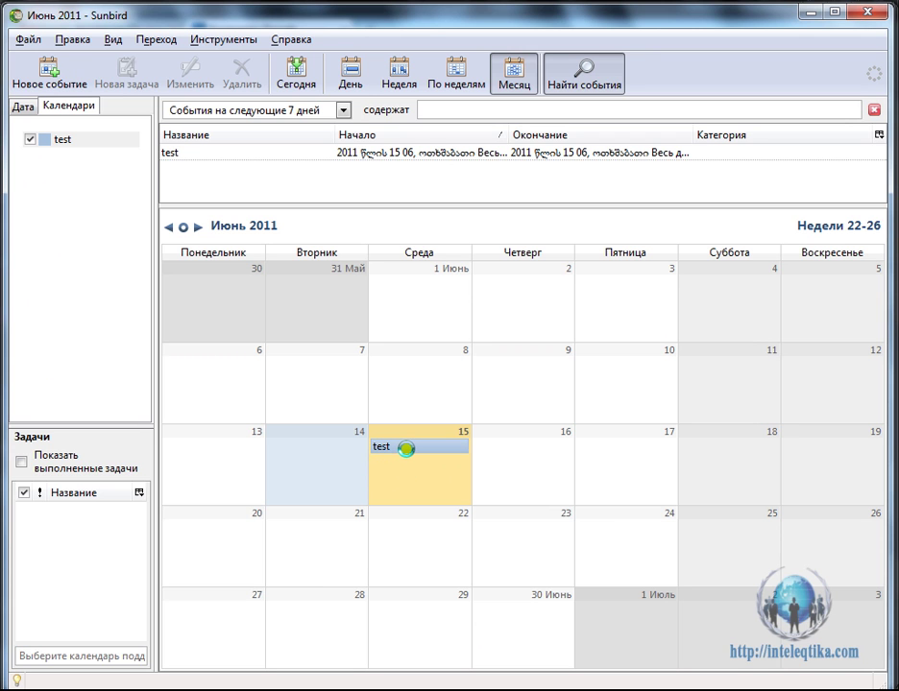
# Choose Удалить событие for the 15 June test event and dismiss the warning.
pyautogui.rightClick(406, 449)
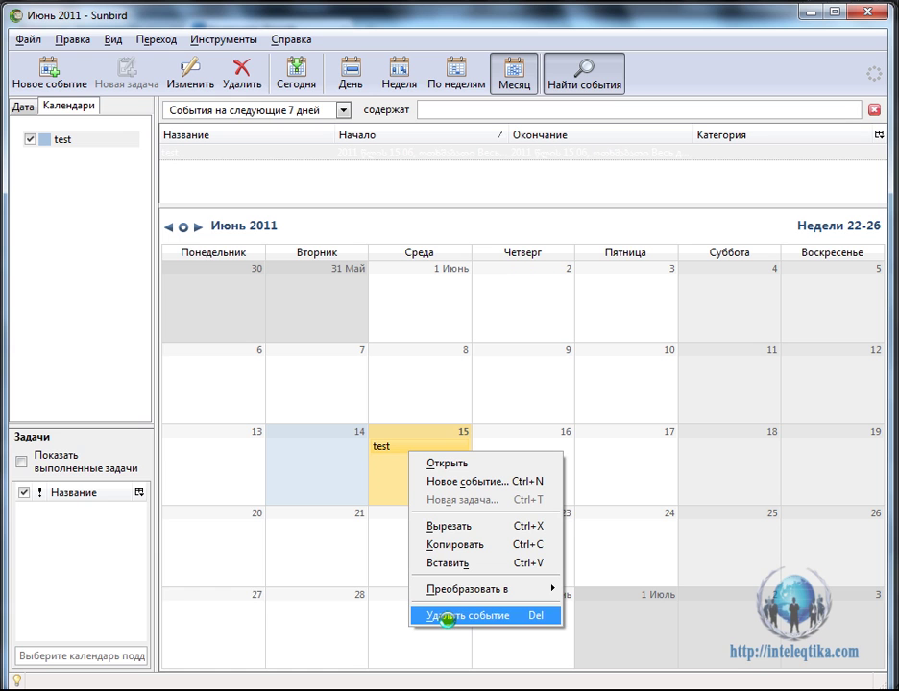
pyautogui.click(451, 617)
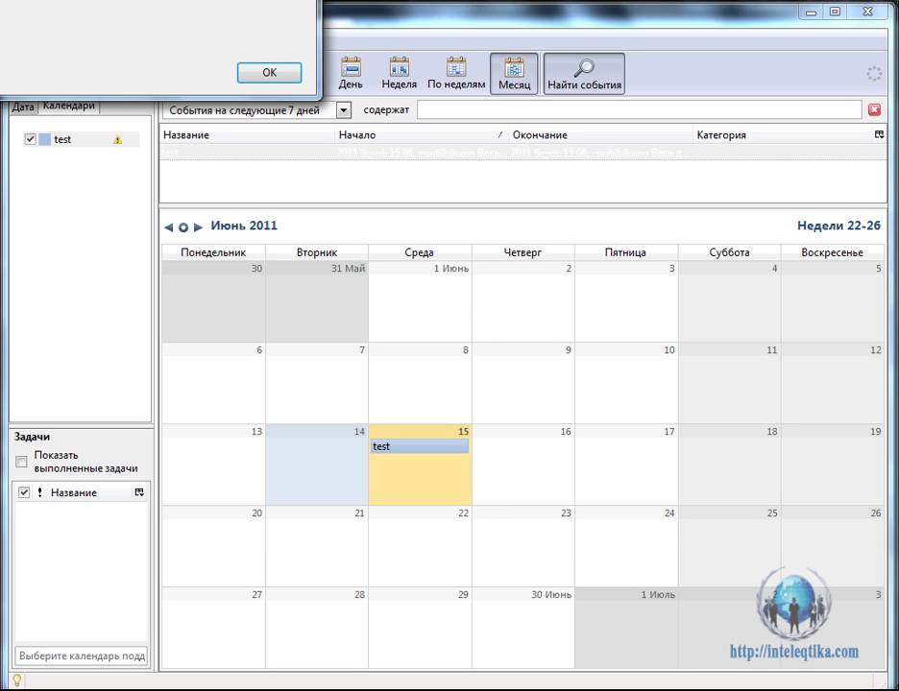
pyautogui.click(270, 74)
pyautogui.click(435, 309)
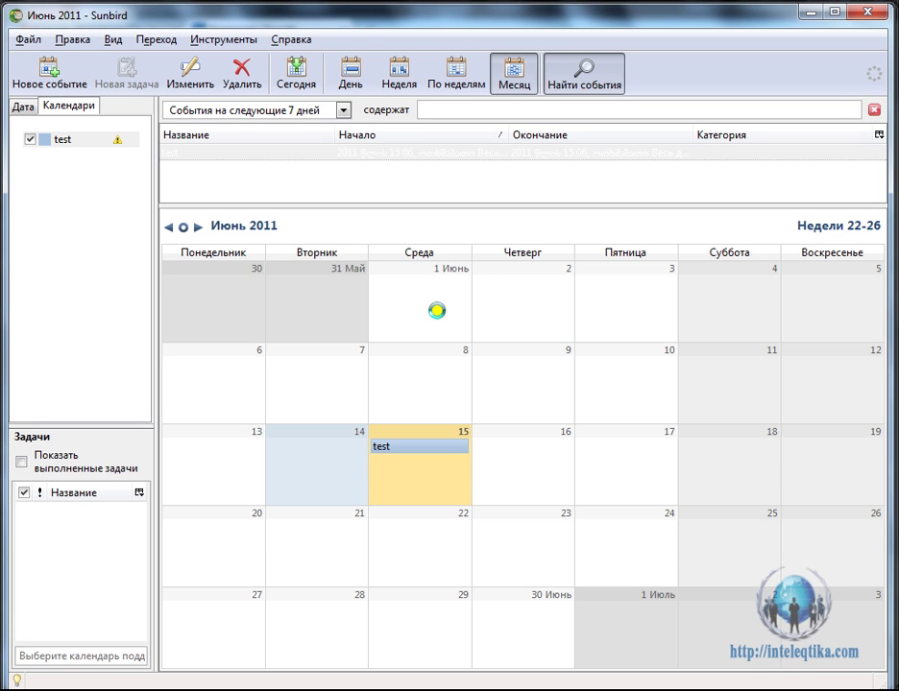
# Refresh the calendars so the 'test' event disappears from 15 June 2011.
pyautogui.press('Delete')
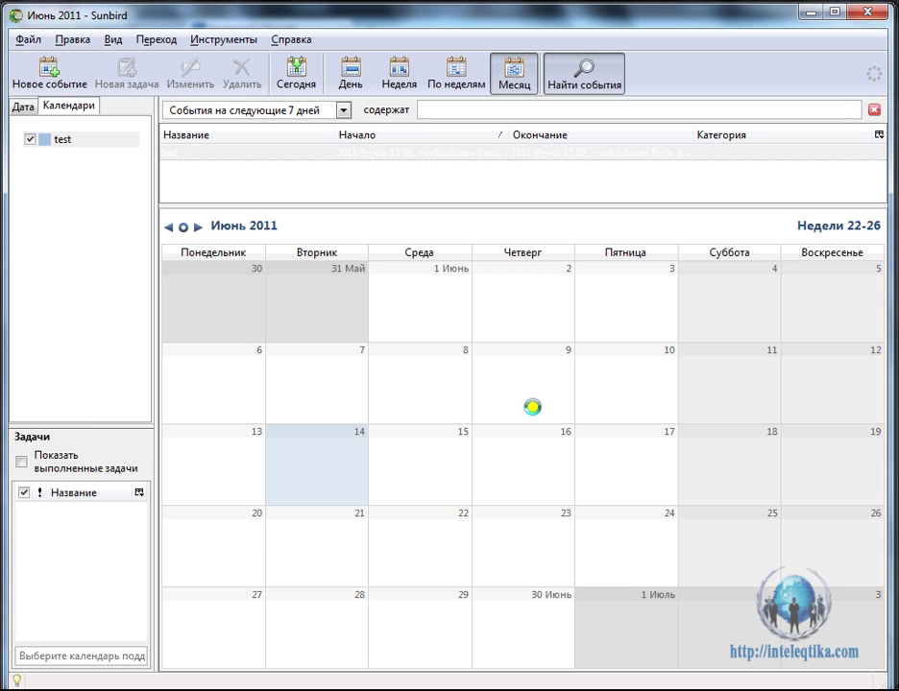